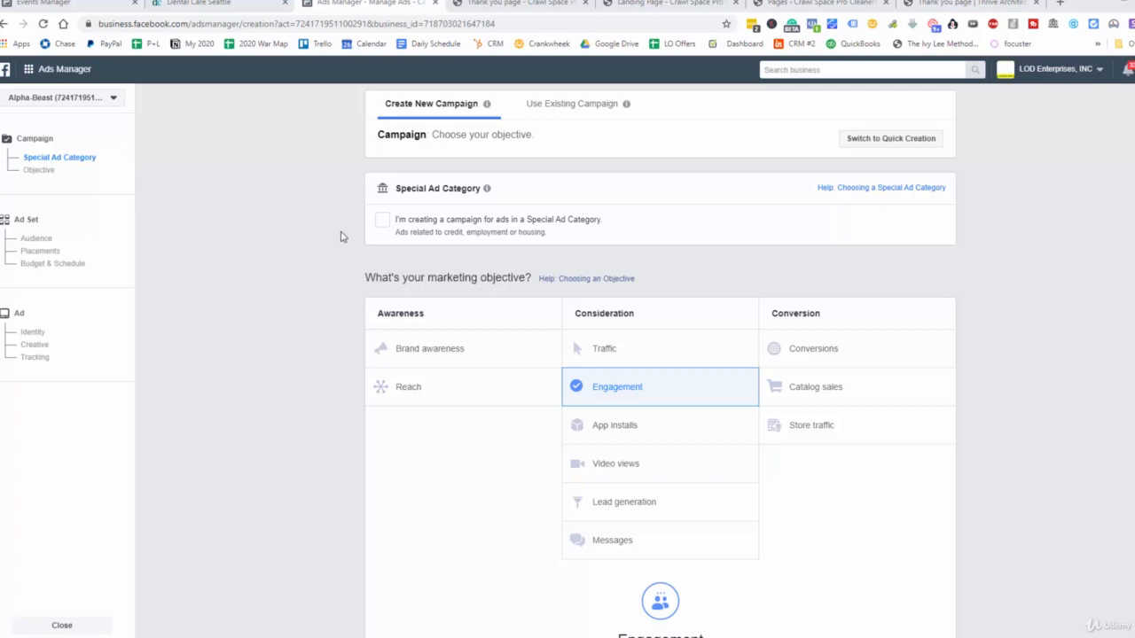
# Set the Engagement objective to post engagement, name the campaign Dental Engagement and continue to the ad set
pyautogui.scroll(-3, 963, 296)
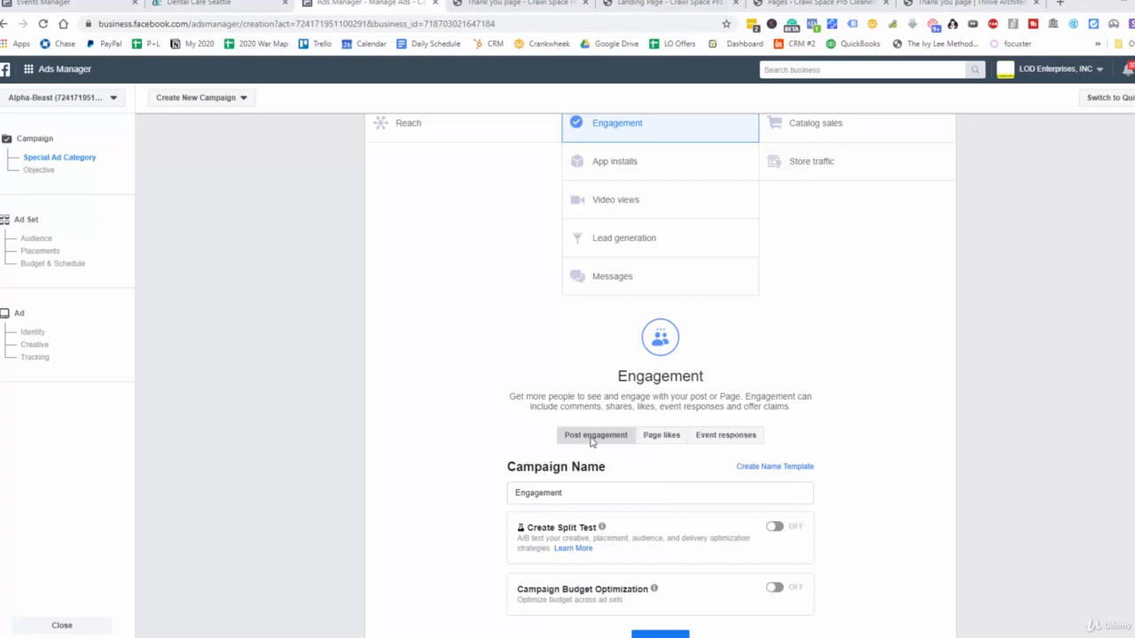
pyautogui.click(658, 436)
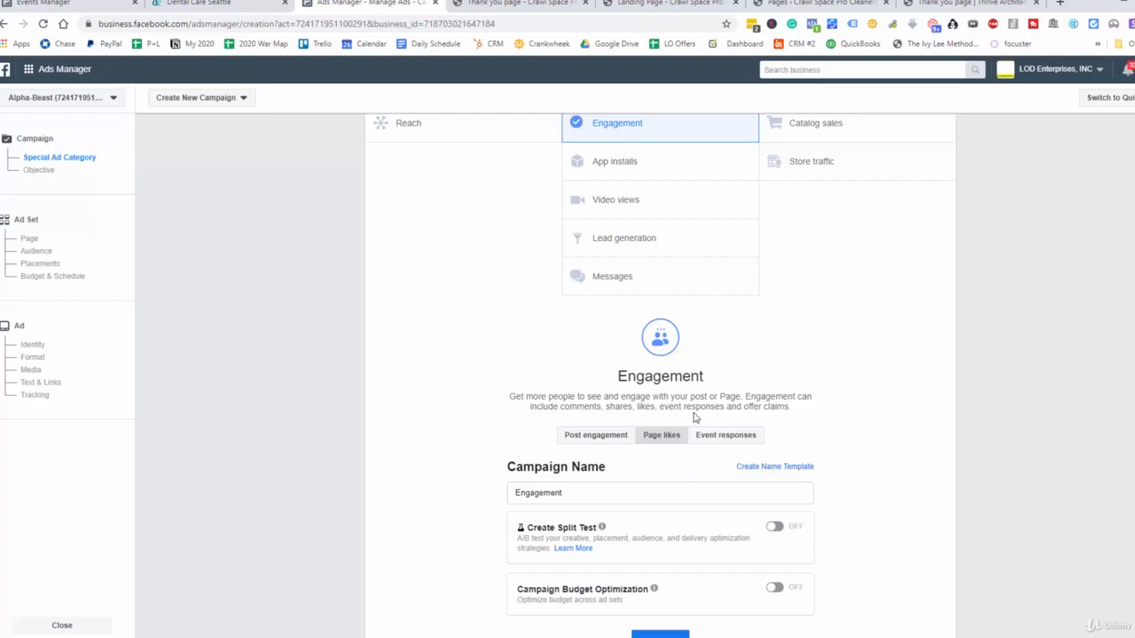
pyautogui.scroll(-1, 700, 421)
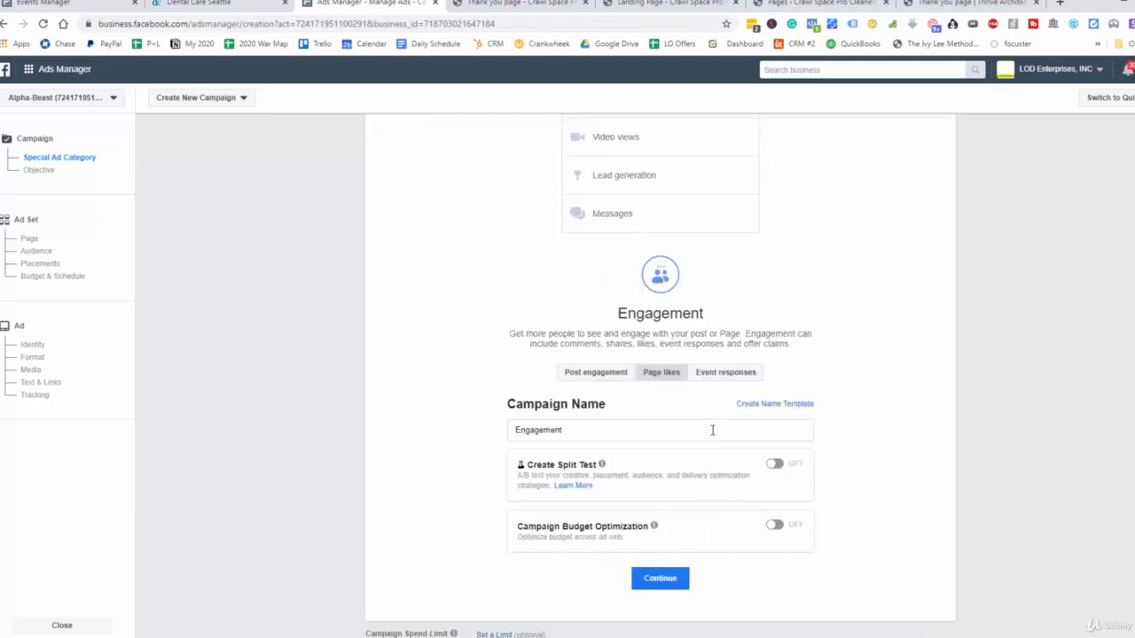
pyautogui.click(575, 374)
pyautogui.moveTo(568, 431); pyautogui.dragTo(480, 453)
pyautogui.write('Dental E')
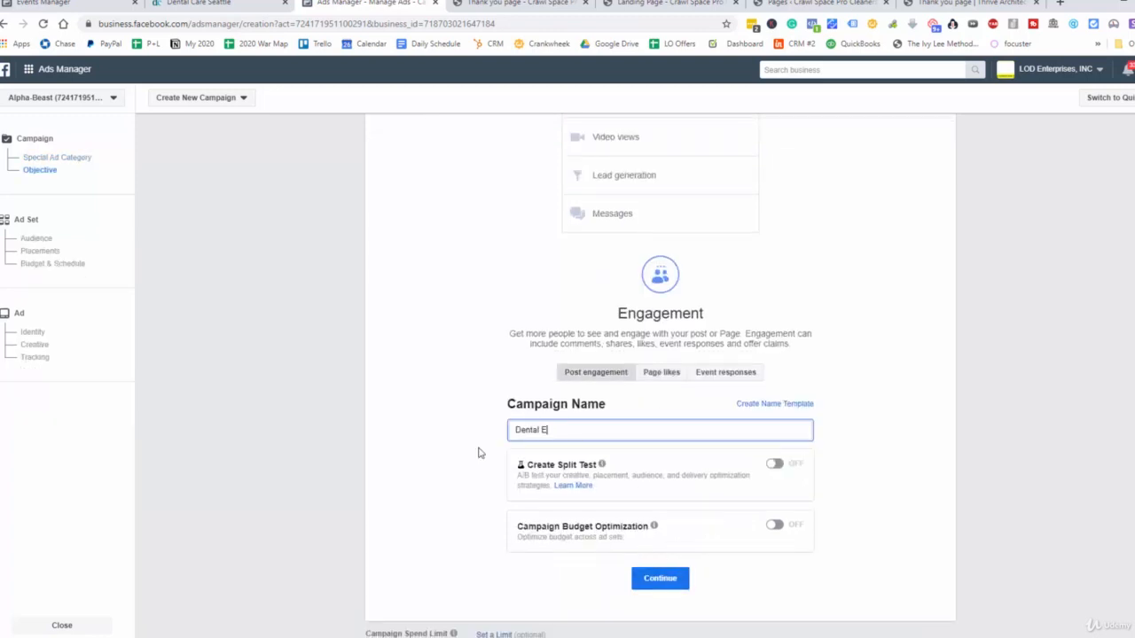
pyautogui.write('ngagement')
pyautogui.click(678, 581)
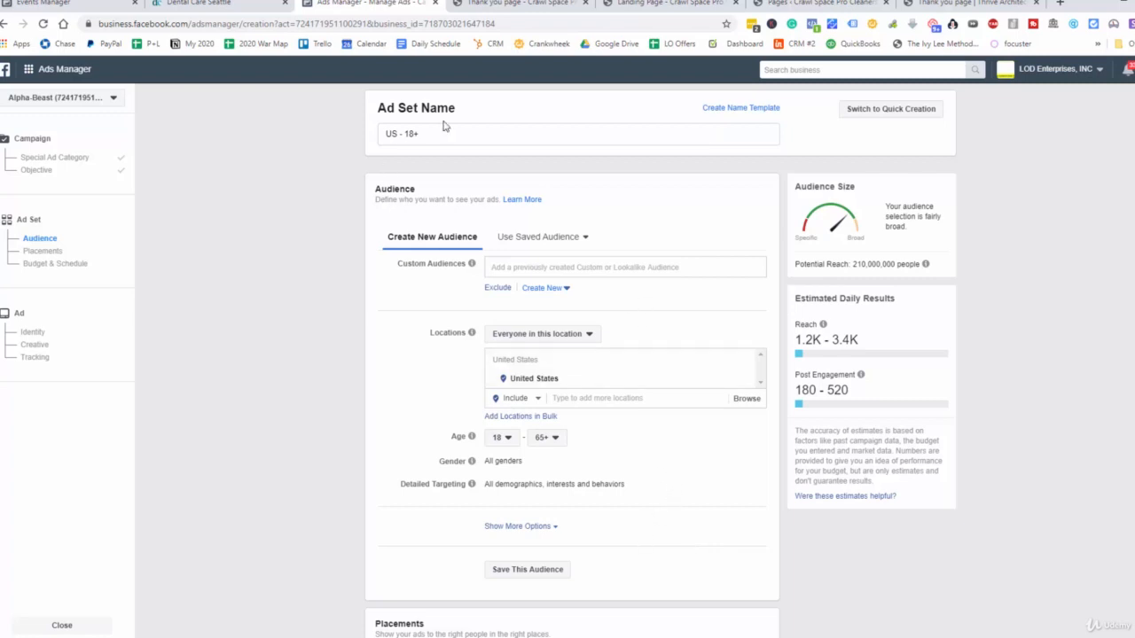
# Rename the ad set as Dental Office Seattle
pyautogui.moveTo(447, 131); pyautogui.dragTo(340, 137)
pyautogui.press('BackSpace')
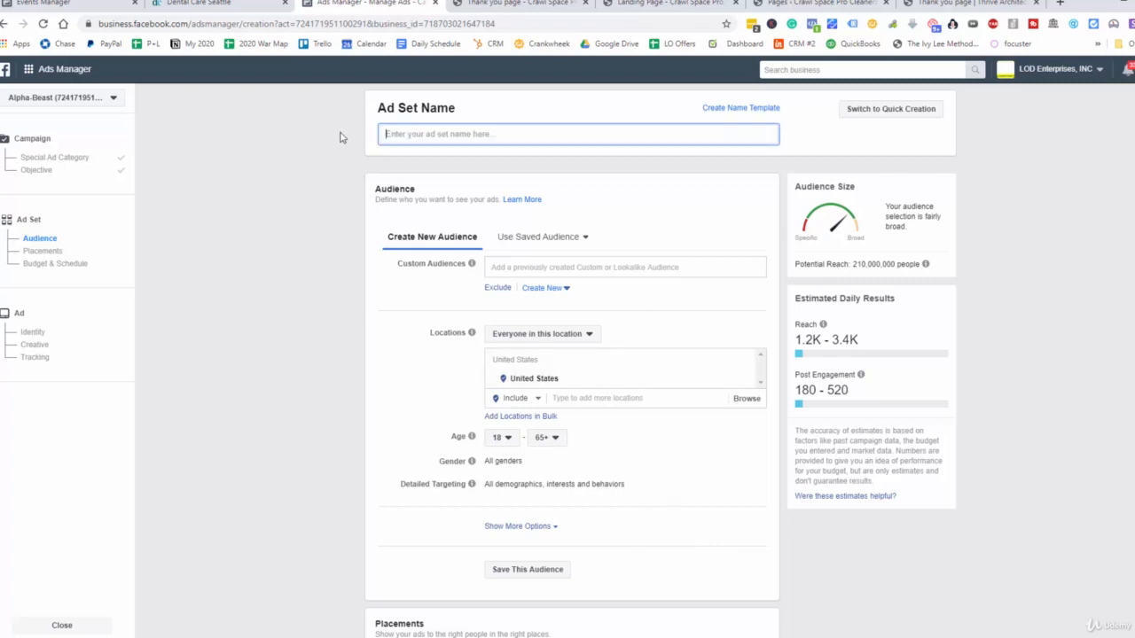
pyautogui.write('Dental Office Seattle')
# Replace United States as the audience location with the dental office's street address from its website
pyautogui.hotkey('ctrl', 'shift', 'Tab')
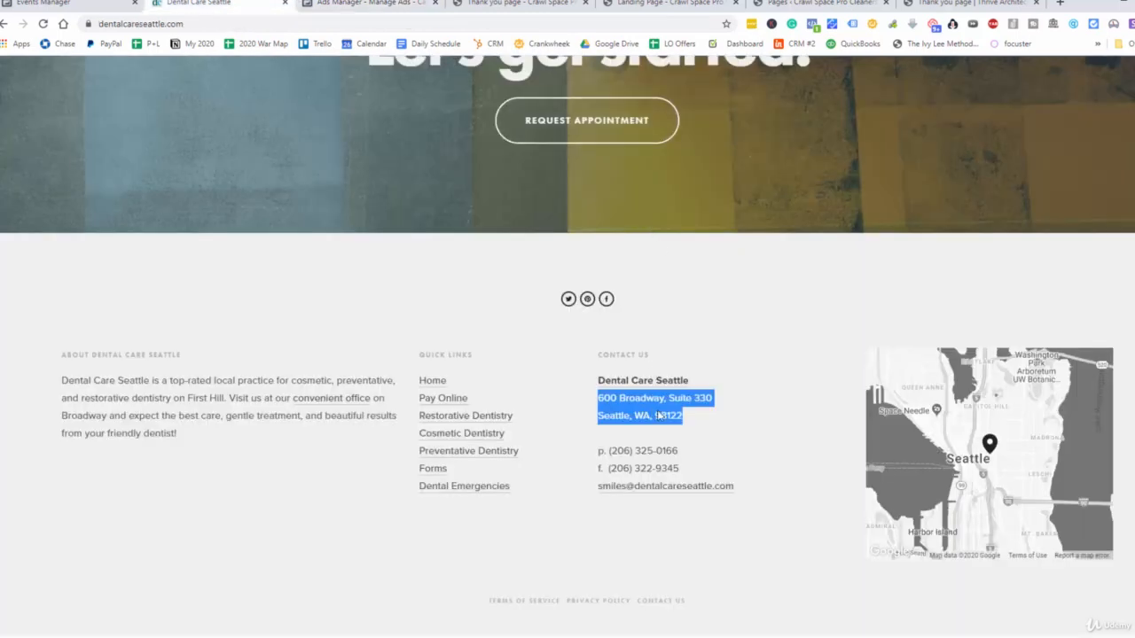
pyautogui.click(403, 4)
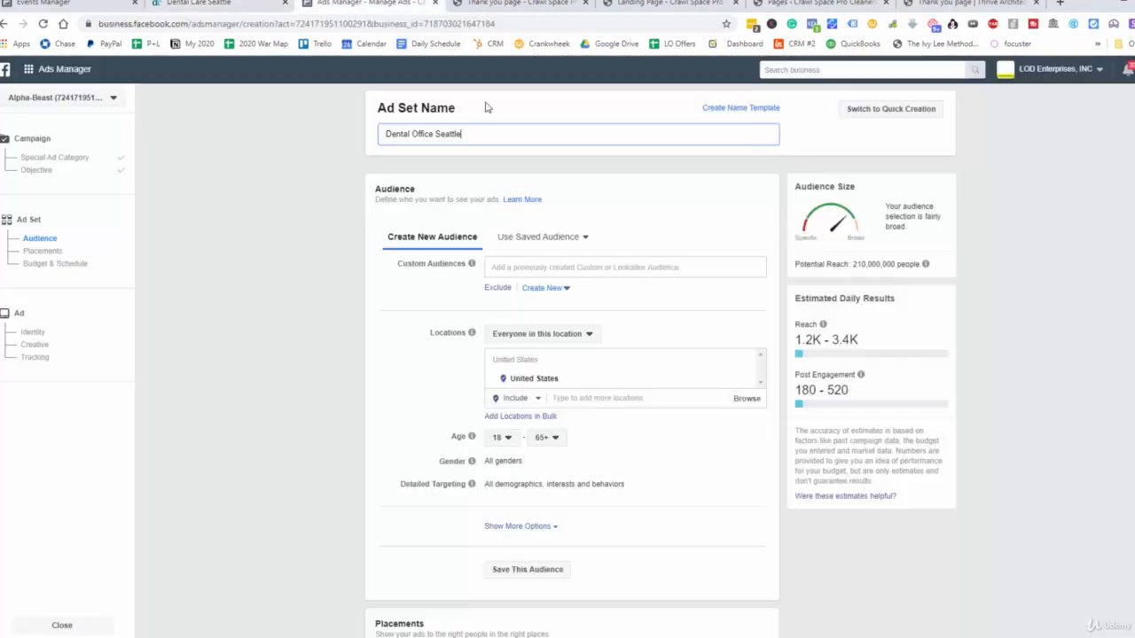
pyautogui.click(745, 383)
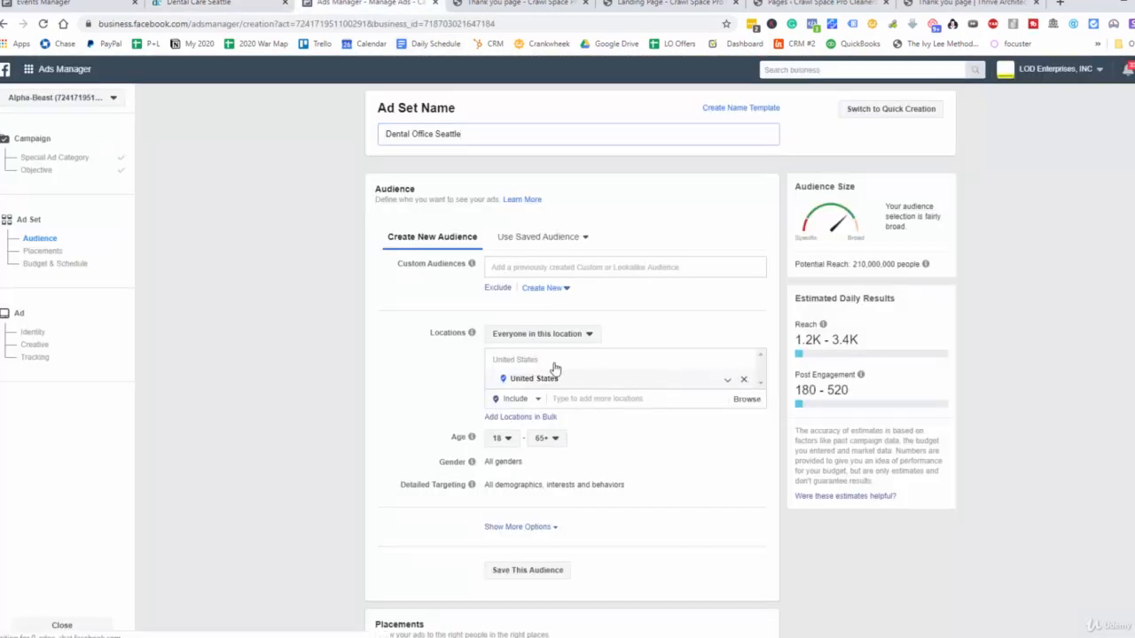
pyautogui.click(603, 418)
pyautogui.write('600 Broadway, Suite 101 Seattle, WA 98122')
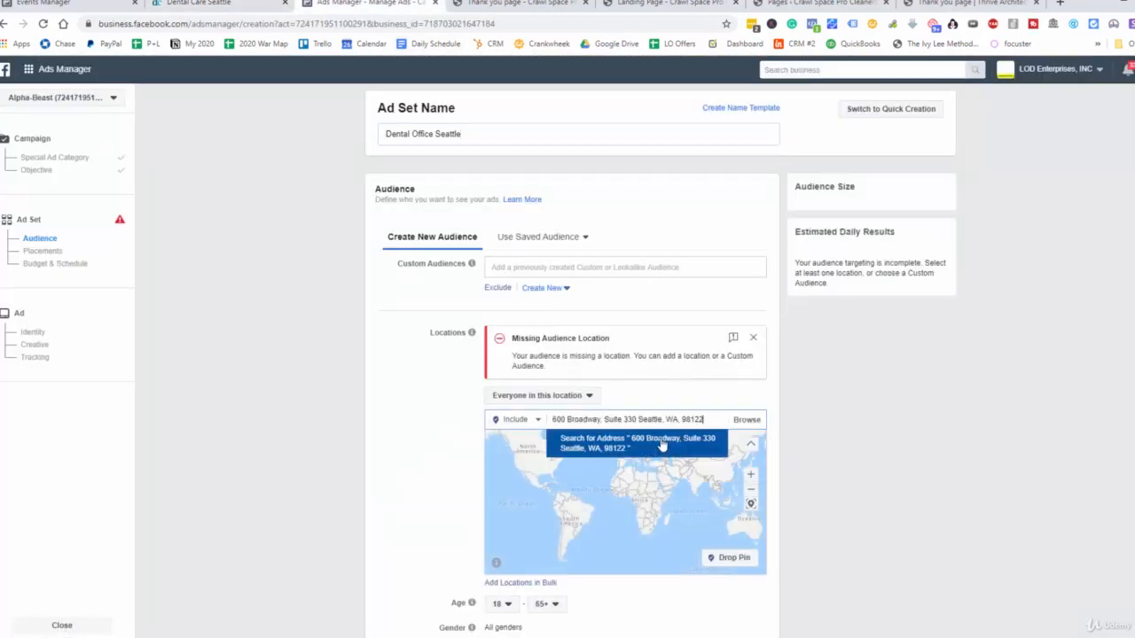
pyautogui.click(643, 453)
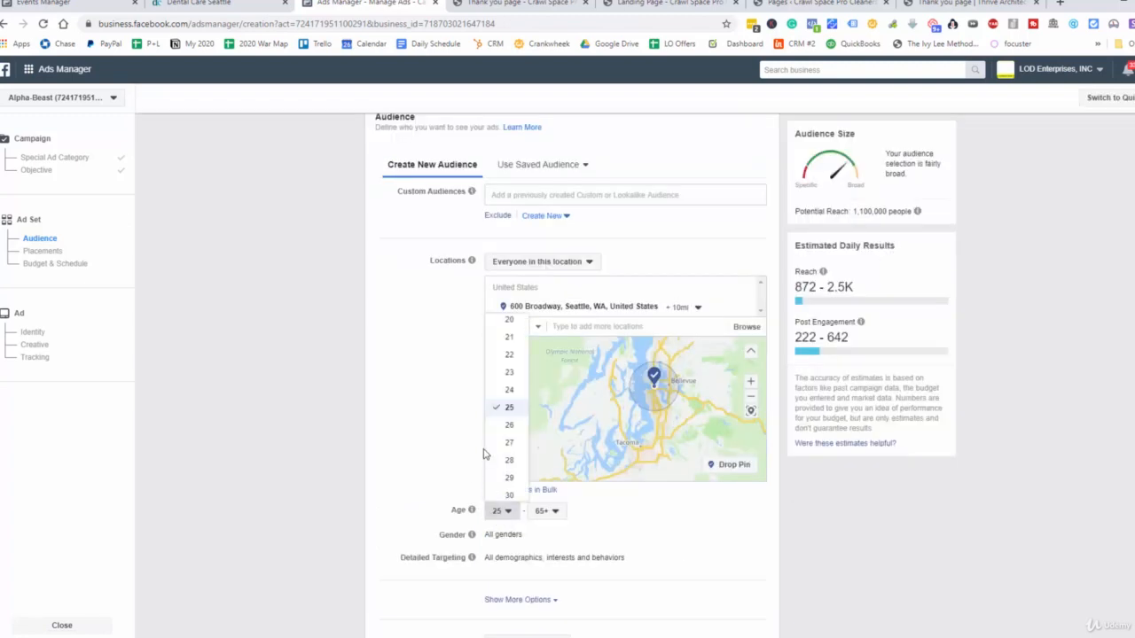
# Limit the audience's age range to 25 through 55
pyautogui.click(511, 408)
pyautogui.click(548, 520)
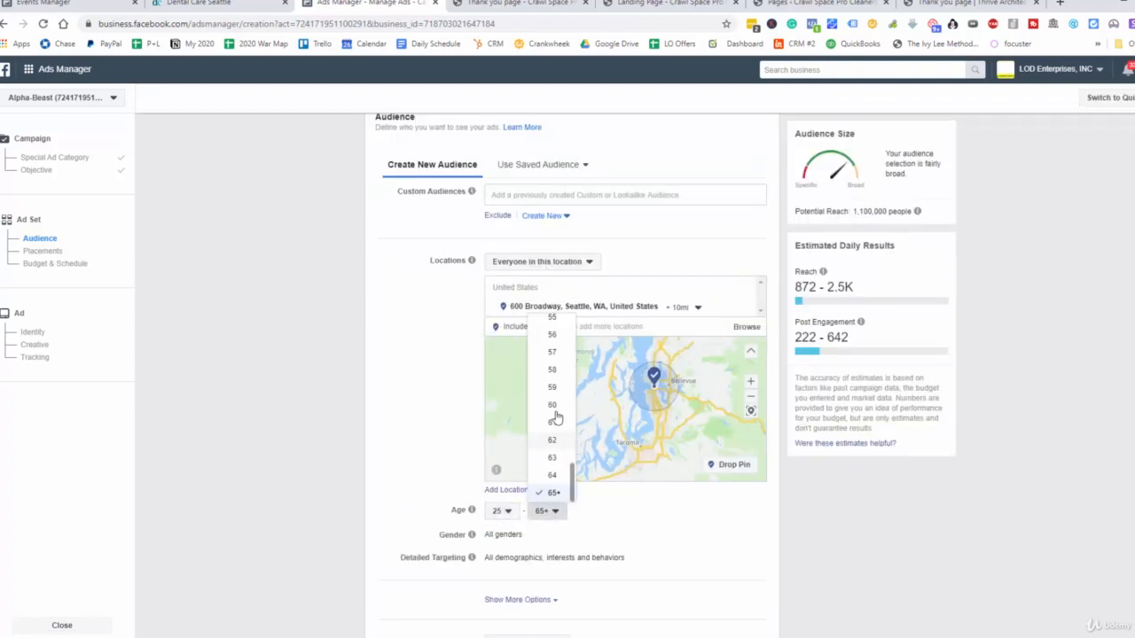
pyautogui.click(552, 379)
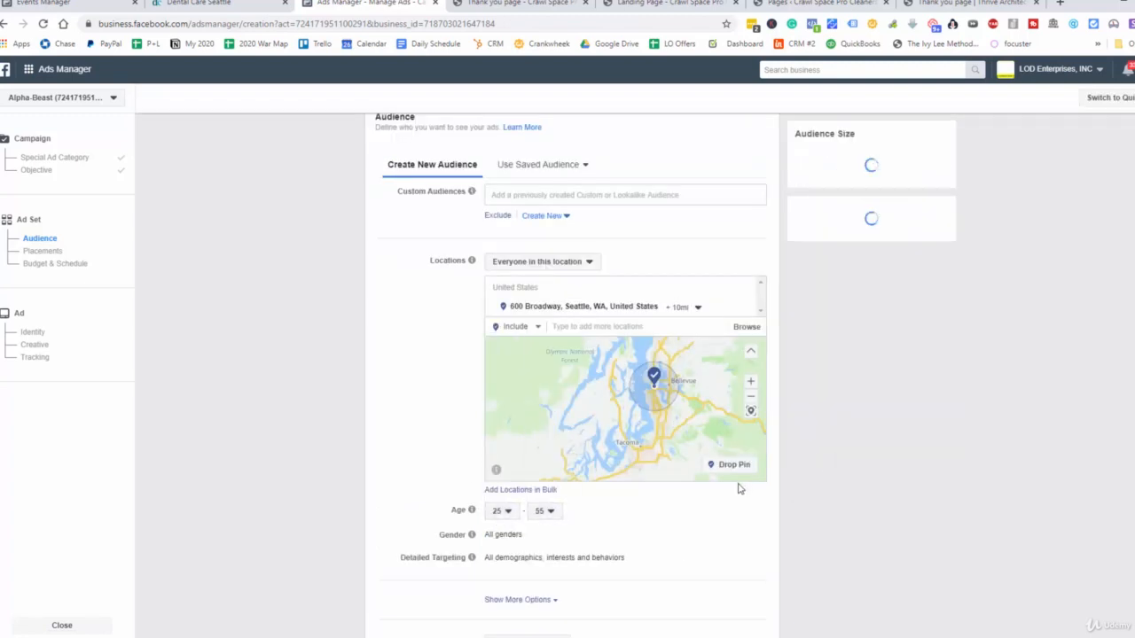
# Change the ad set to manually edited placements and exclude the Audience Network and Instagram platforms
pyautogui.scroll(-2, 671, 514)
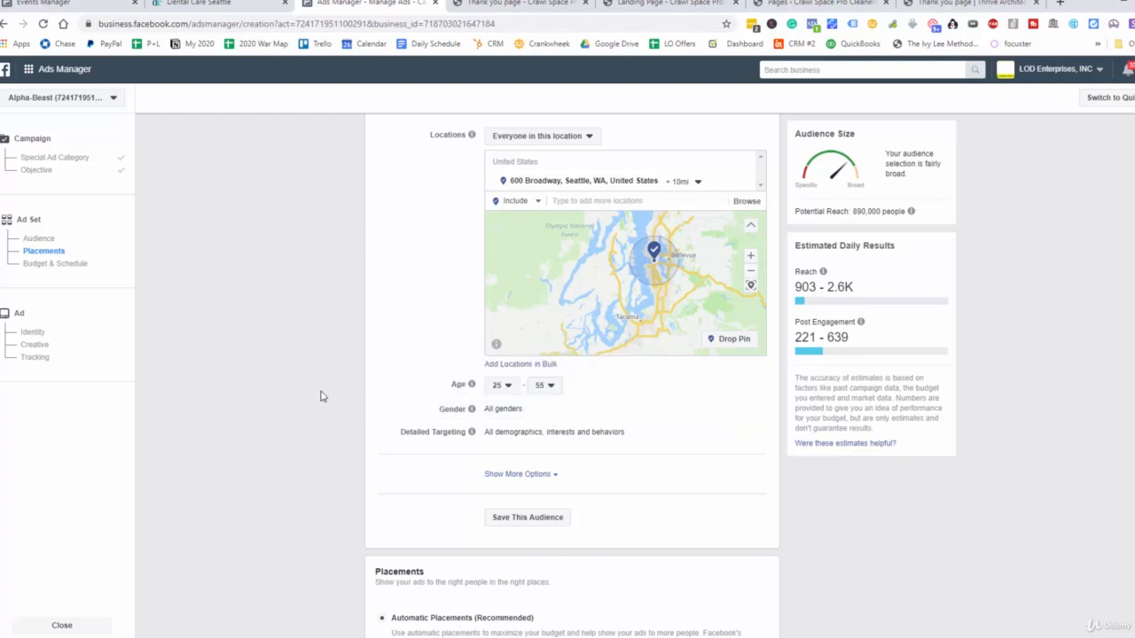
pyautogui.scroll(2, 357, 407)
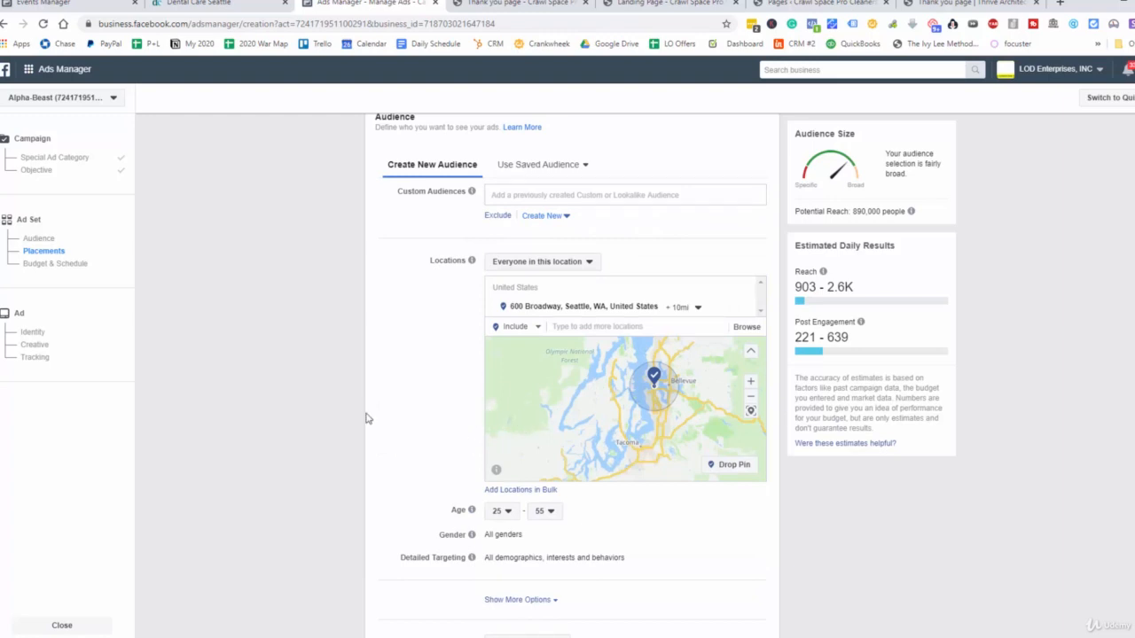
pyautogui.scroll(-2, 362, 420)
pyautogui.scroll(-1, 363, 419)
pyautogui.scroll(-1, 449, 416)
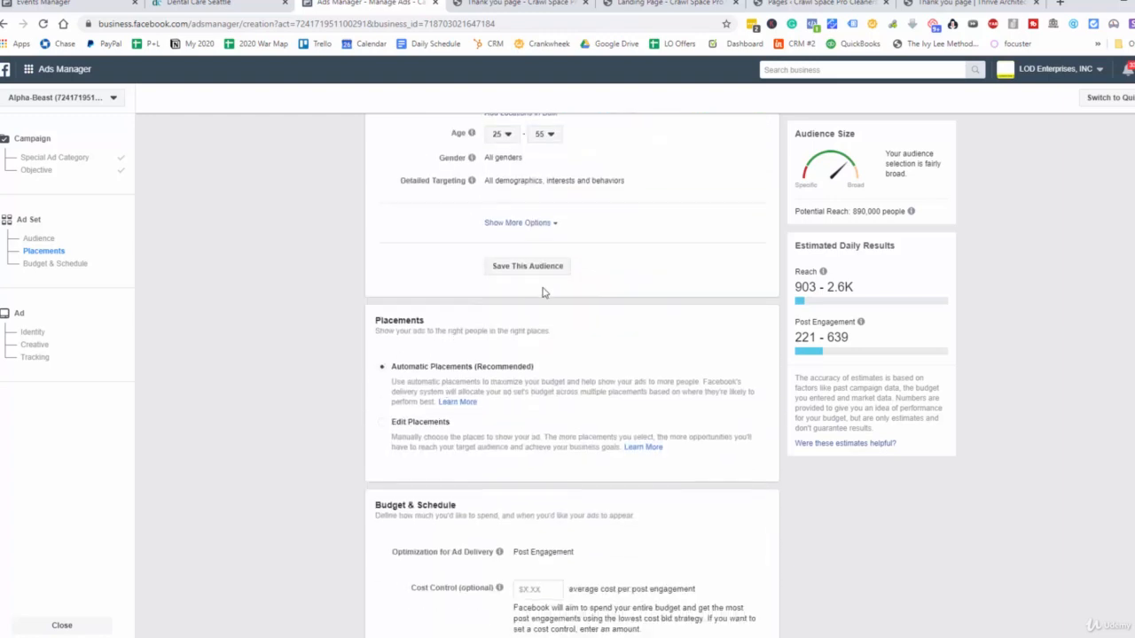
pyautogui.click(398, 426)
pyautogui.scroll(-2, 523, 426)
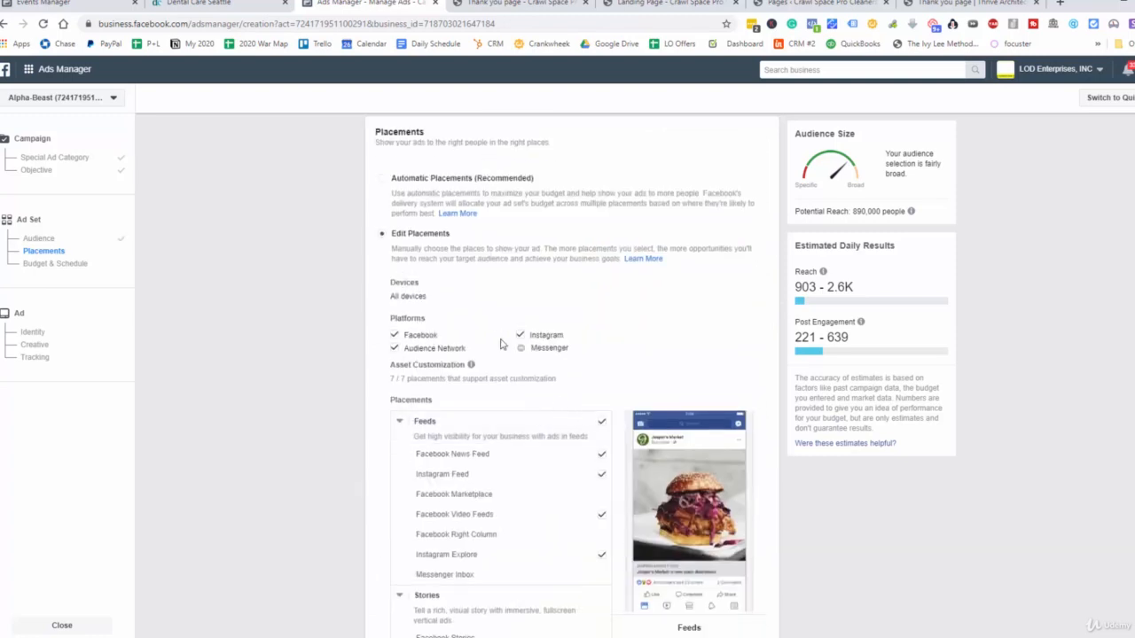
pyautogui.click(394, 348)
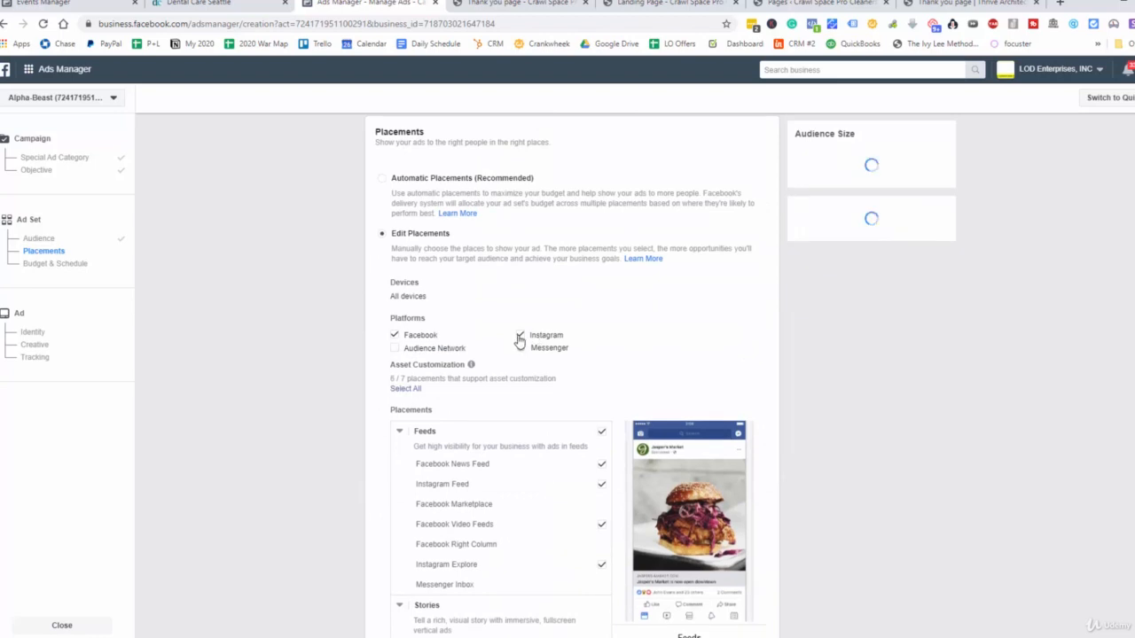
pyautogui.click(521, 336)
# Exclude the Facebook Video Feeds, In-Stream and In-Article placements
pyautogui.scroll(-1, 586, 435)
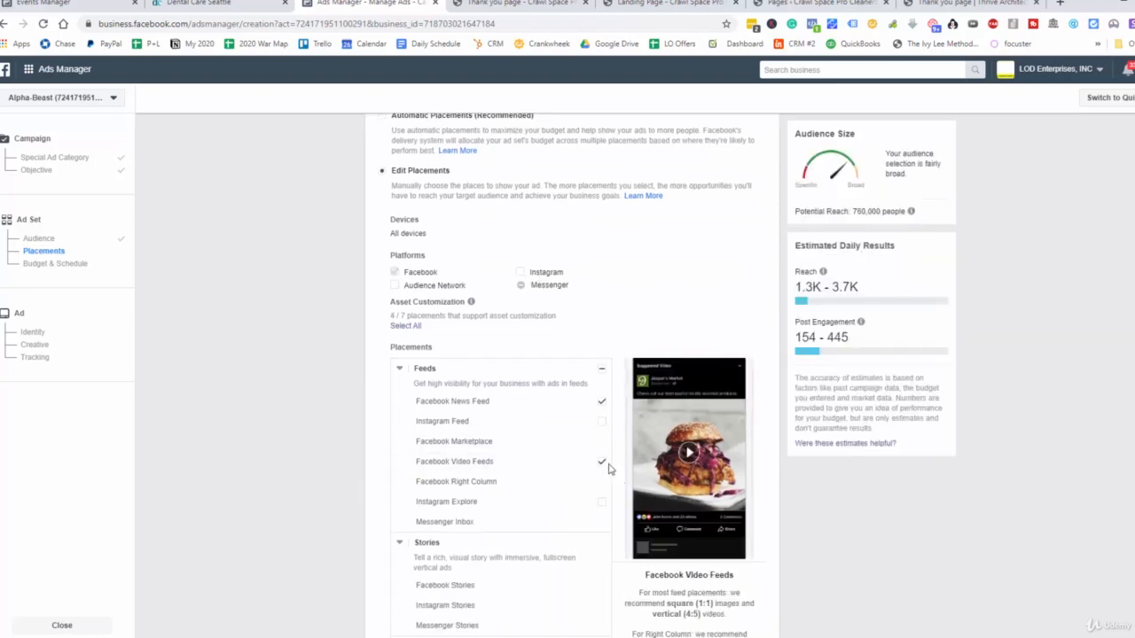
pyautogui.click(602, 464)
pyautogui.scroll(-4, 594, 425)
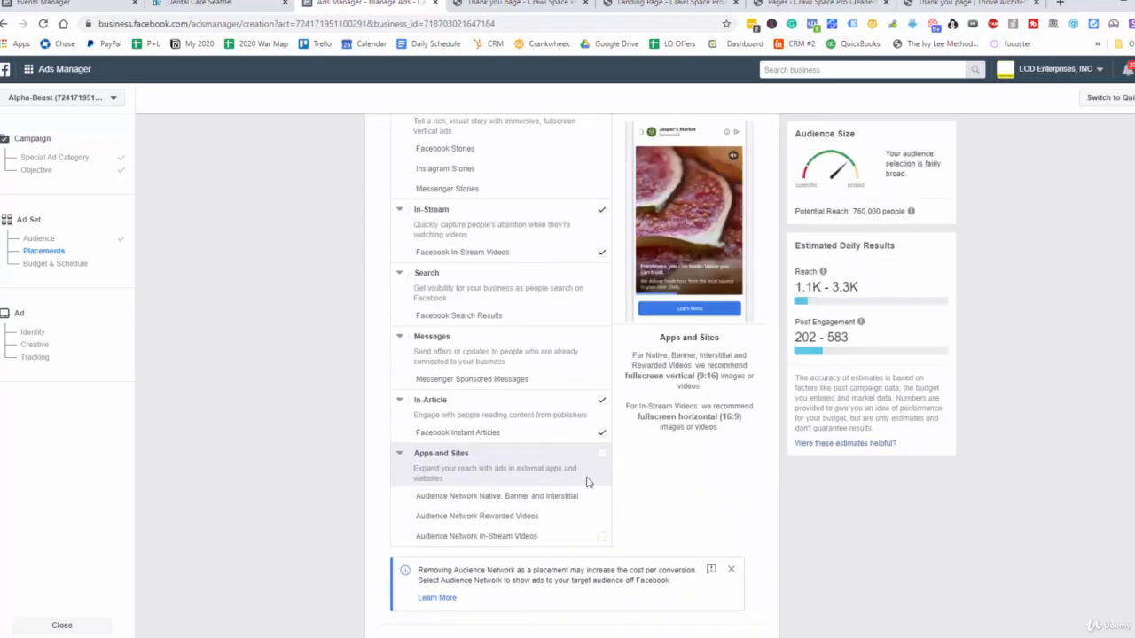
pyautogui.click(601, 332)
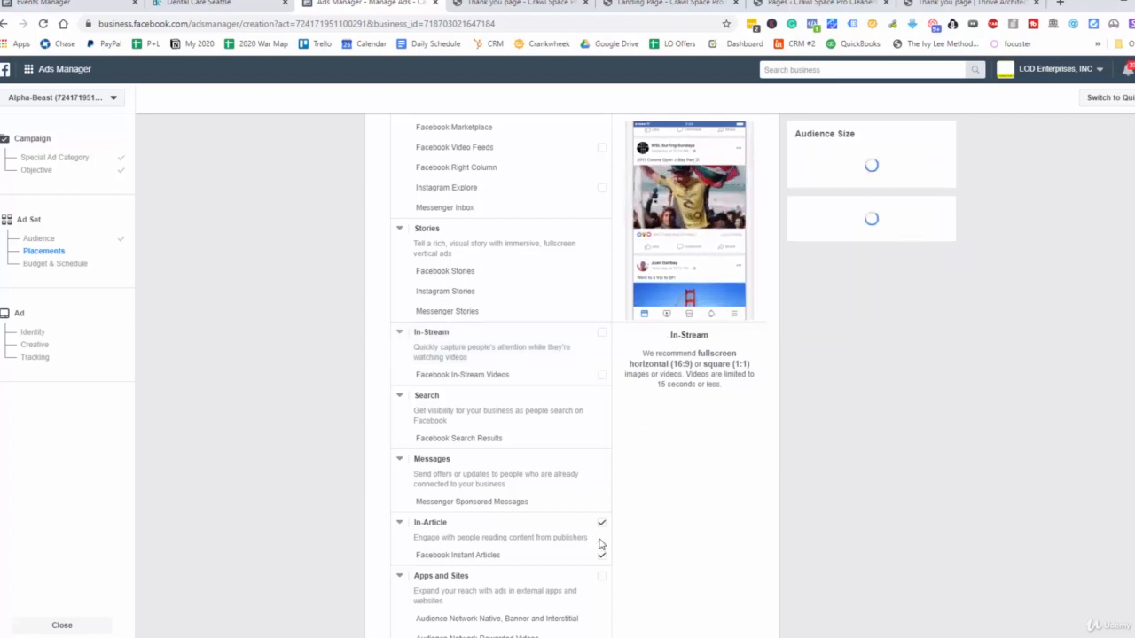
pyautogui.click(601, 525)
pyautogui.scroll(-3, 602, 532)
pyautogui.scroll(6, 598, 525)
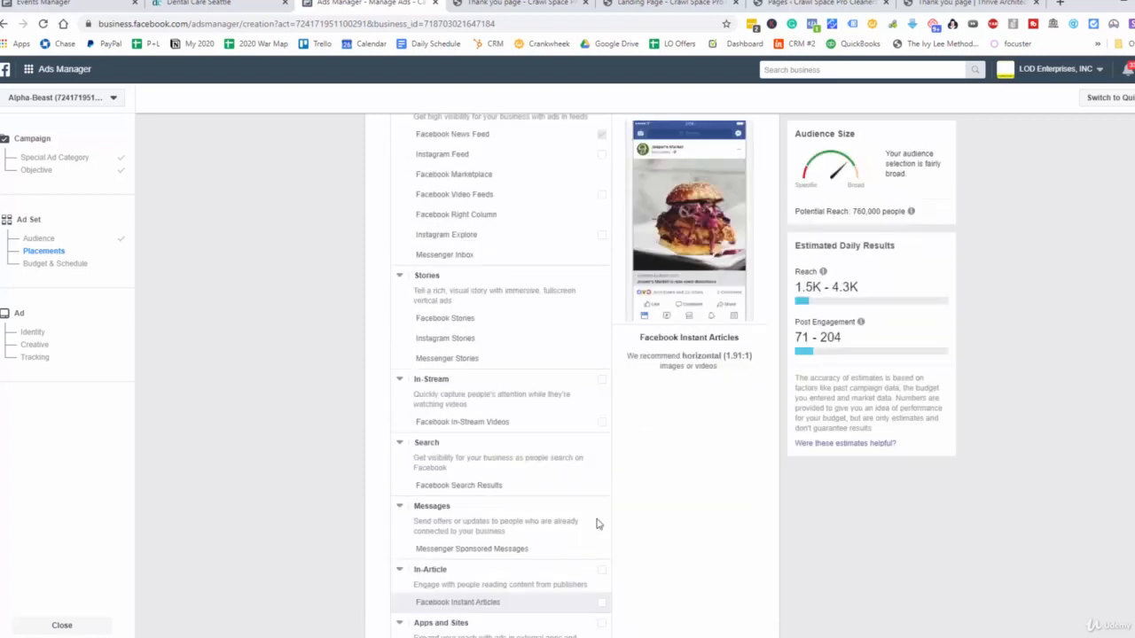
# Set the ad set's daily budget to $10.00 and continue to the ad setup
pyautogui.scroll(-6, 324, 481)
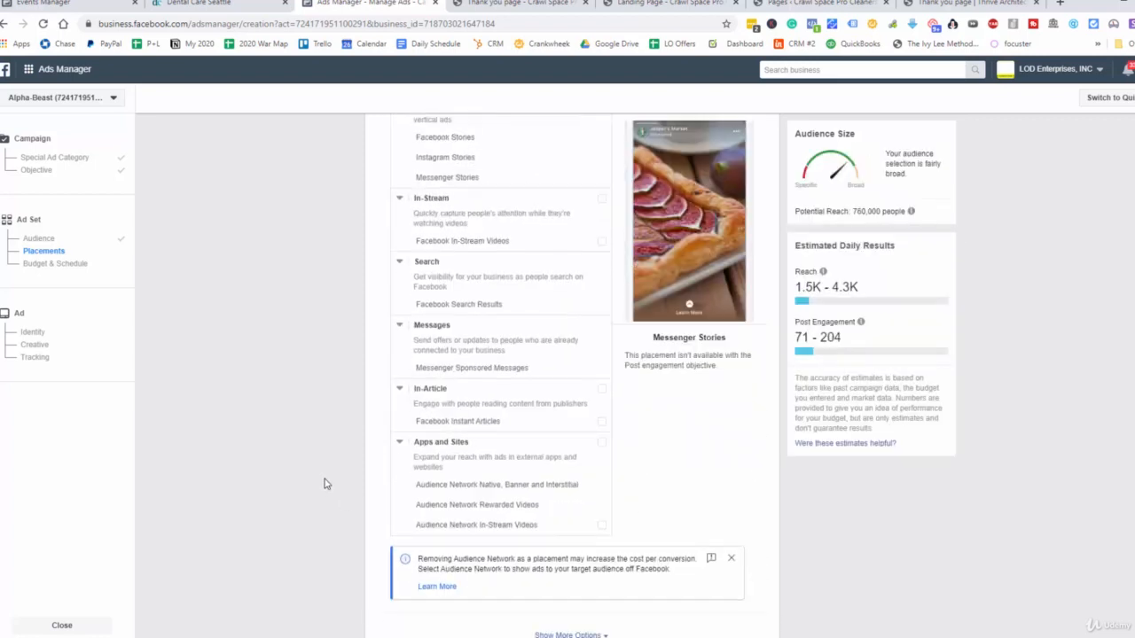
pyautogui.scroll(-2, 325, 484)
pyautogui.scroll(-1, 668, 379)
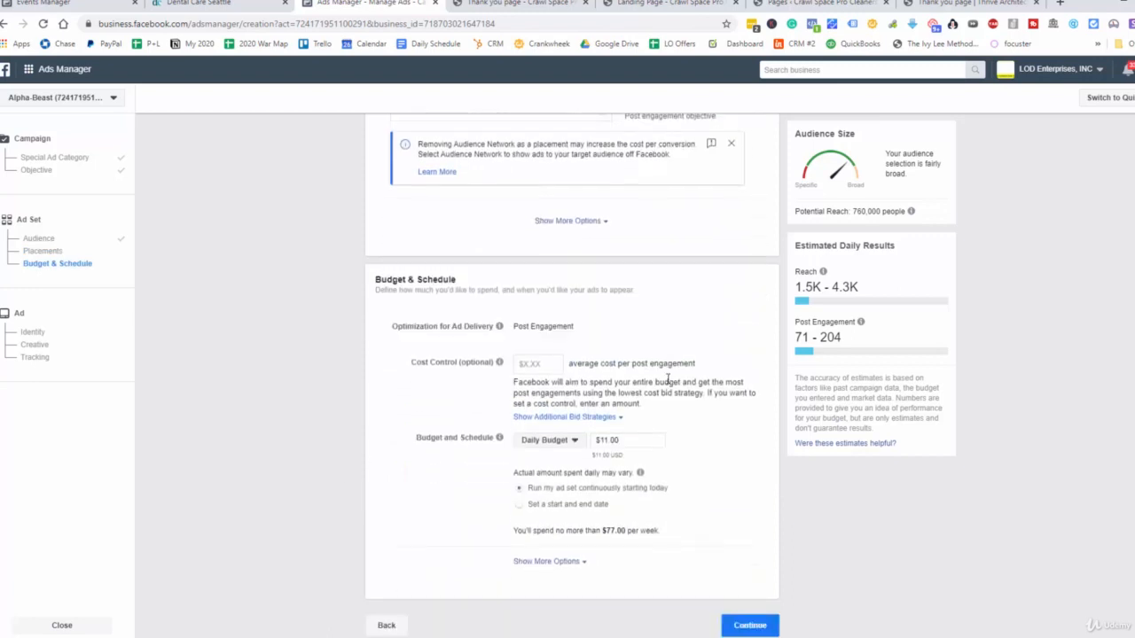
pyautogui.click(607, 441)
pyautogui.press('BackSpace')
pyautogui.write('0')
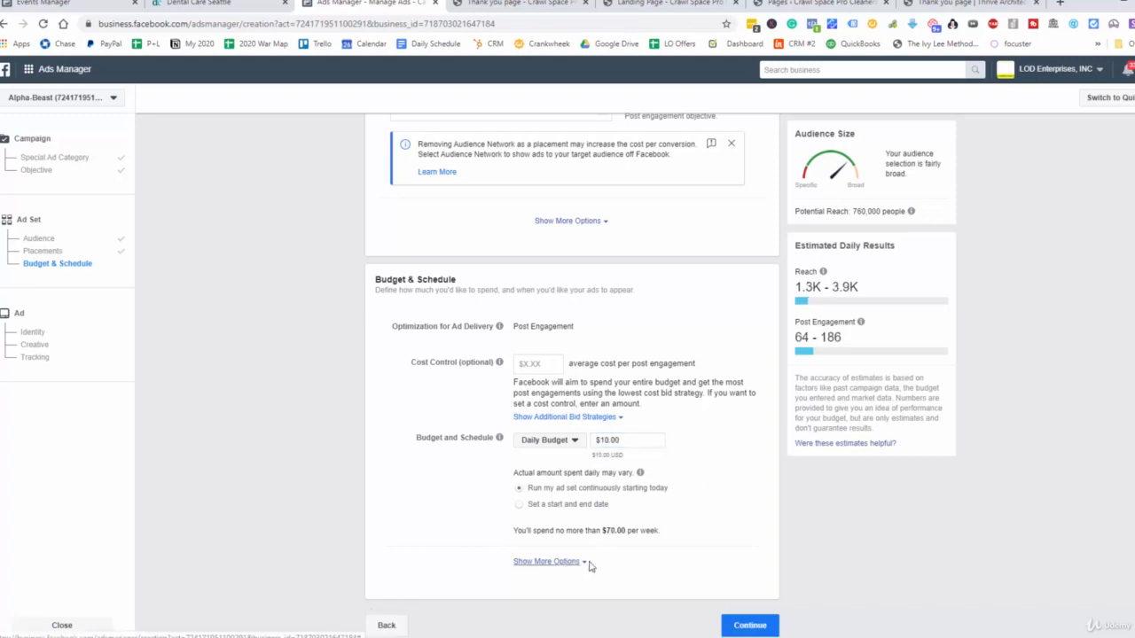
pyautogui.click(563, 561)
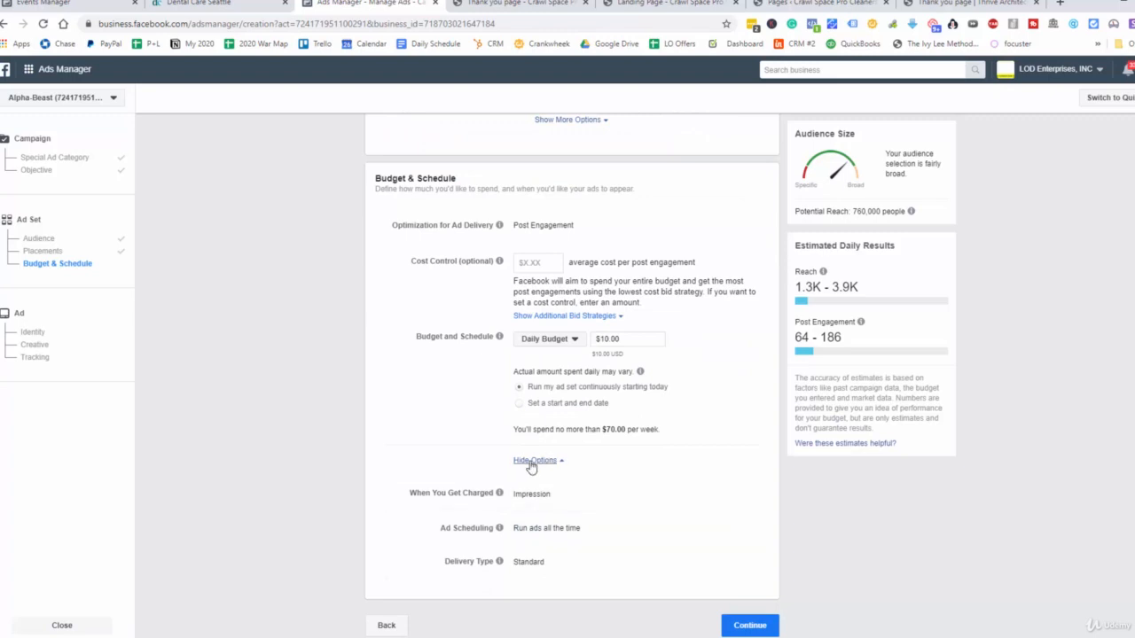
pyautogui.click(560, 459)
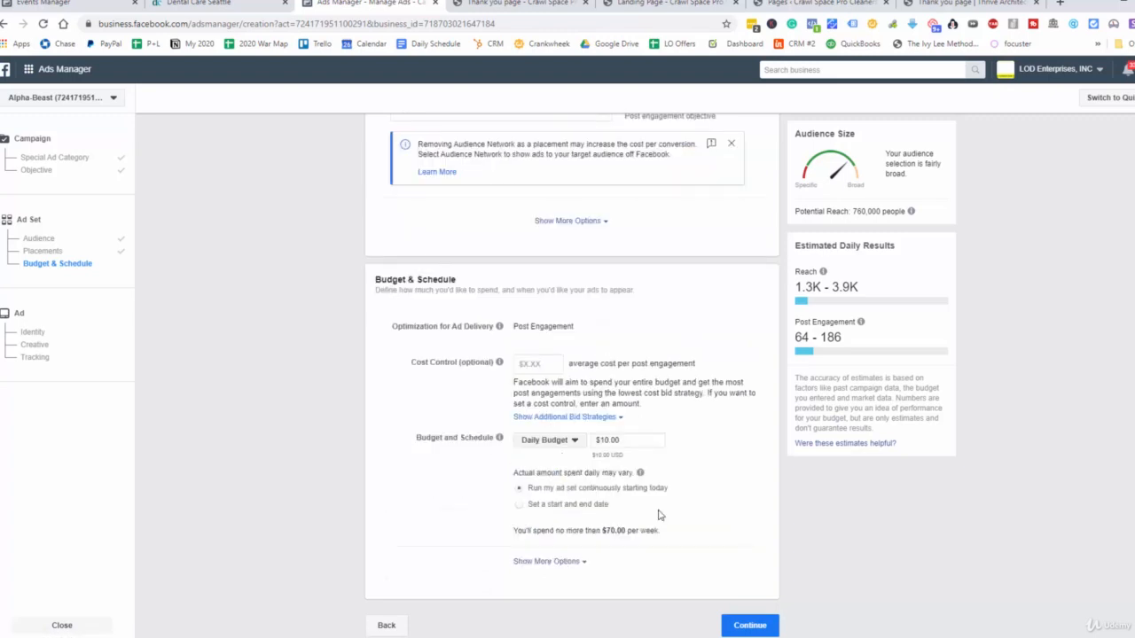
pyautogui.click(750, 626)
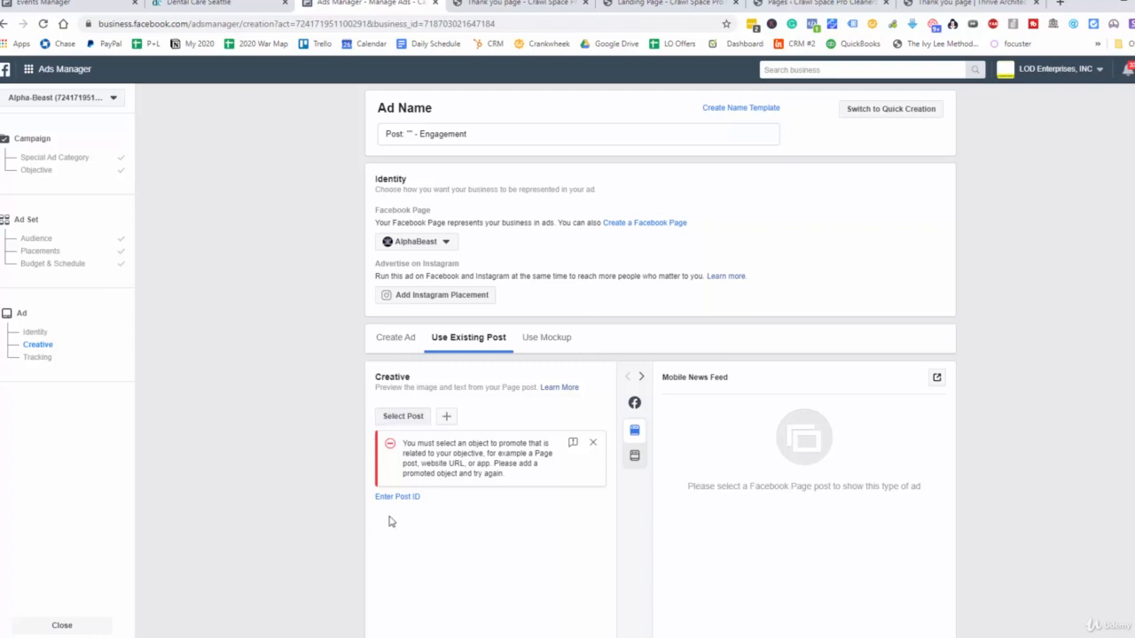
# Choose to create a new ad instead of using an existing post, and open the image selection for its media
pyautogui.click(407, 345)
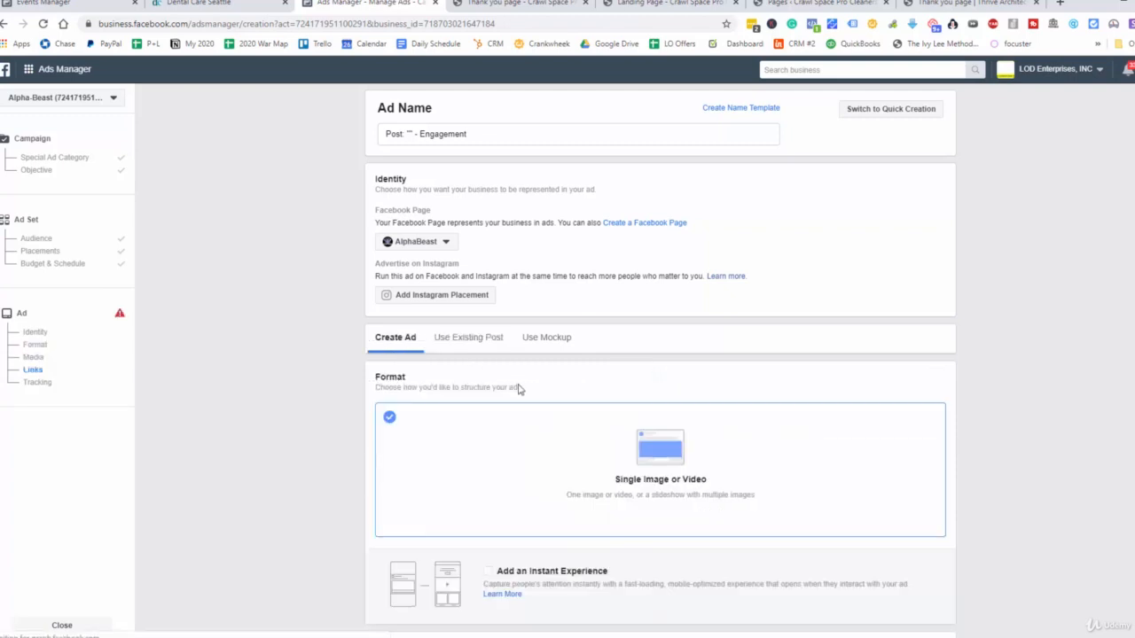
pyautogui.scroll(-2, 551, 443)
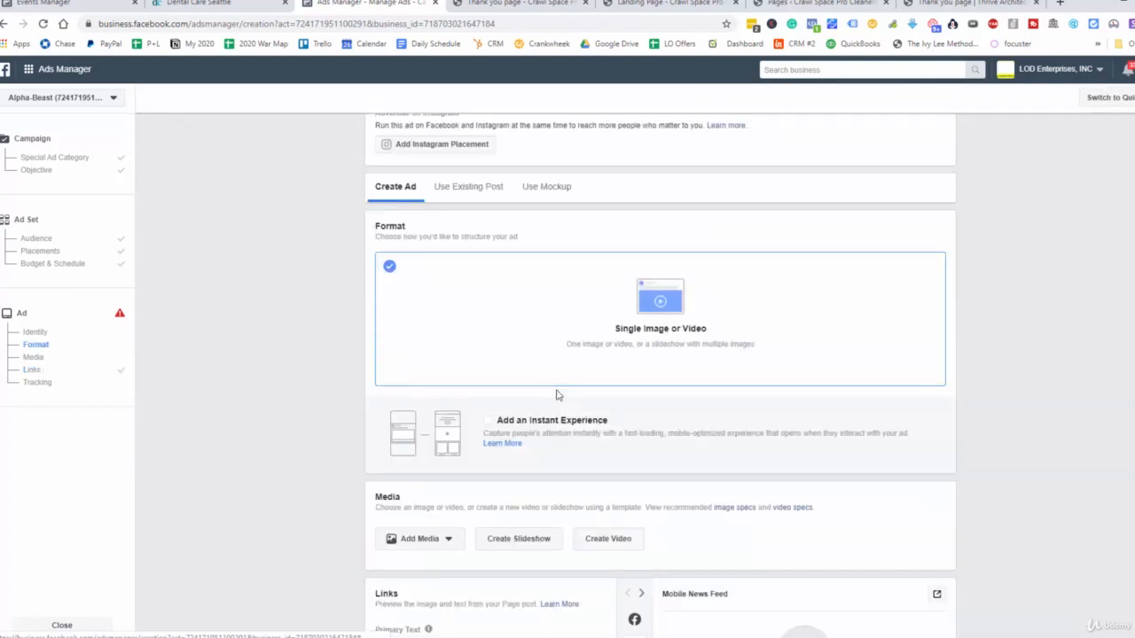
pyautogui.scroll(-2, 550, 381)
pyautogui.click(426, 415)
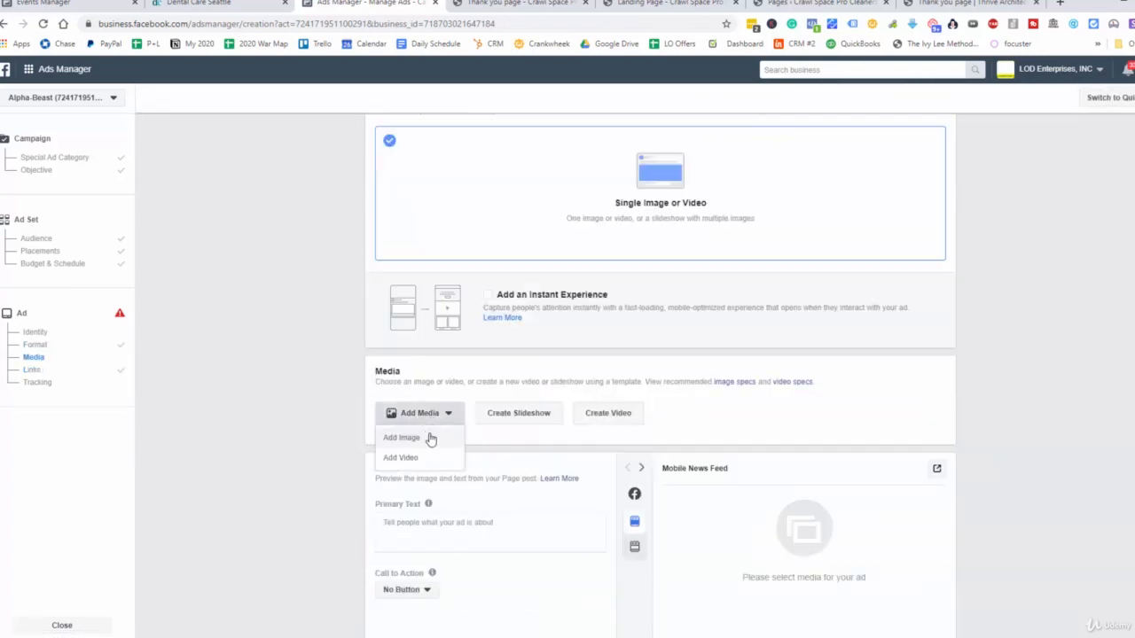
pyautogui.click(403, 437)
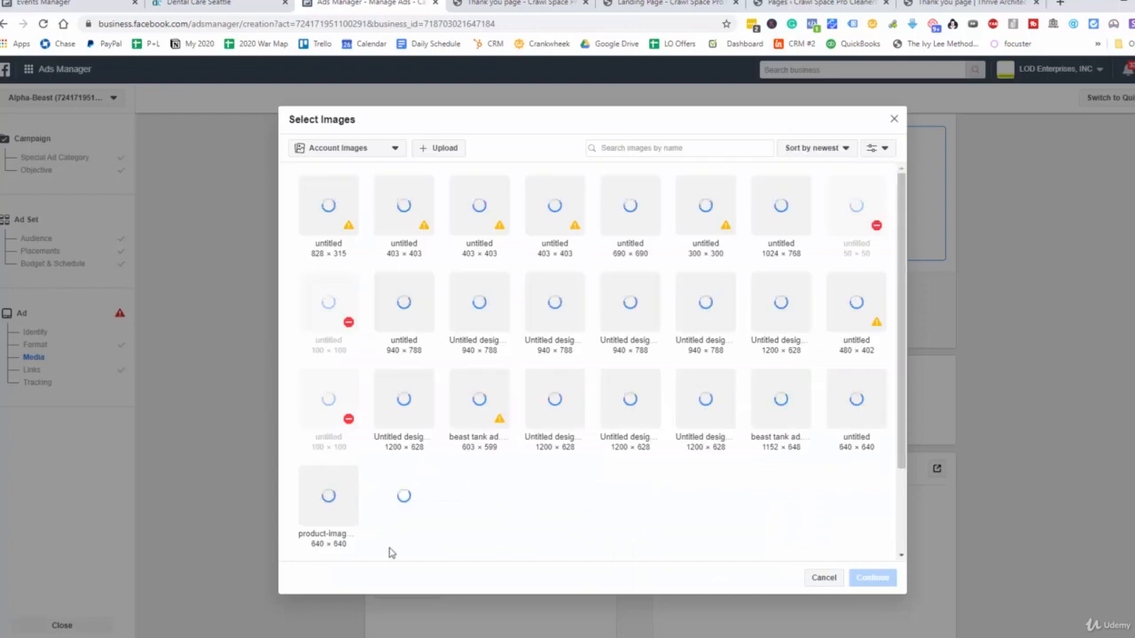
# Switch the image source to Stock Photos and search for "dentist"
pyautogui.click(357, 148)
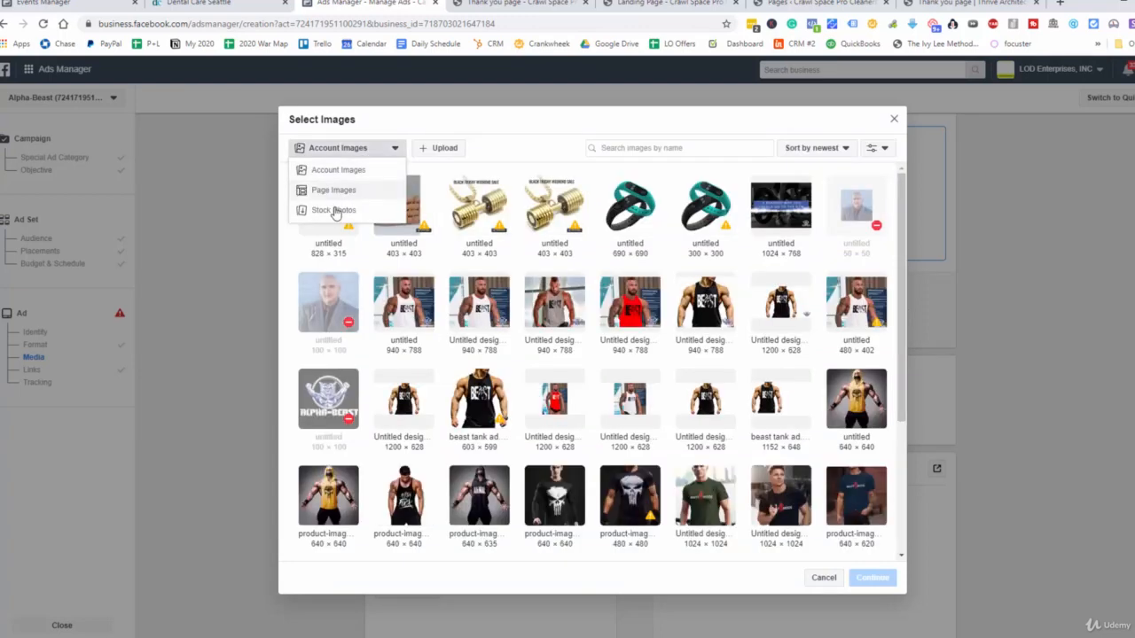
pyautogui.click(334, 211)
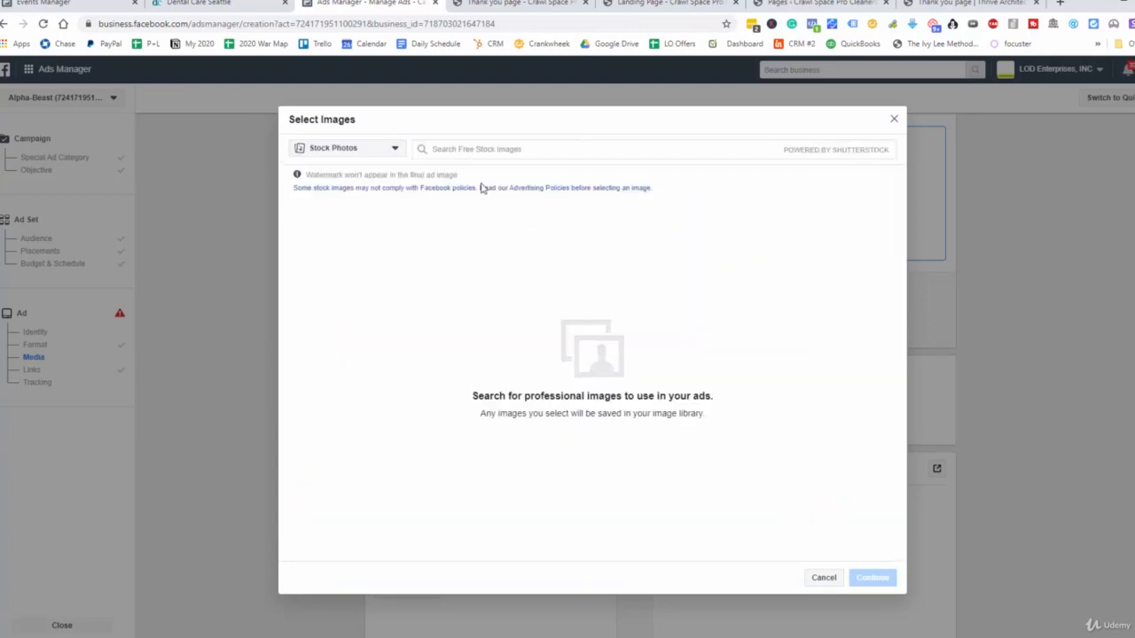
pyautogui.click(517, 149)
pyautogui.write('dem')
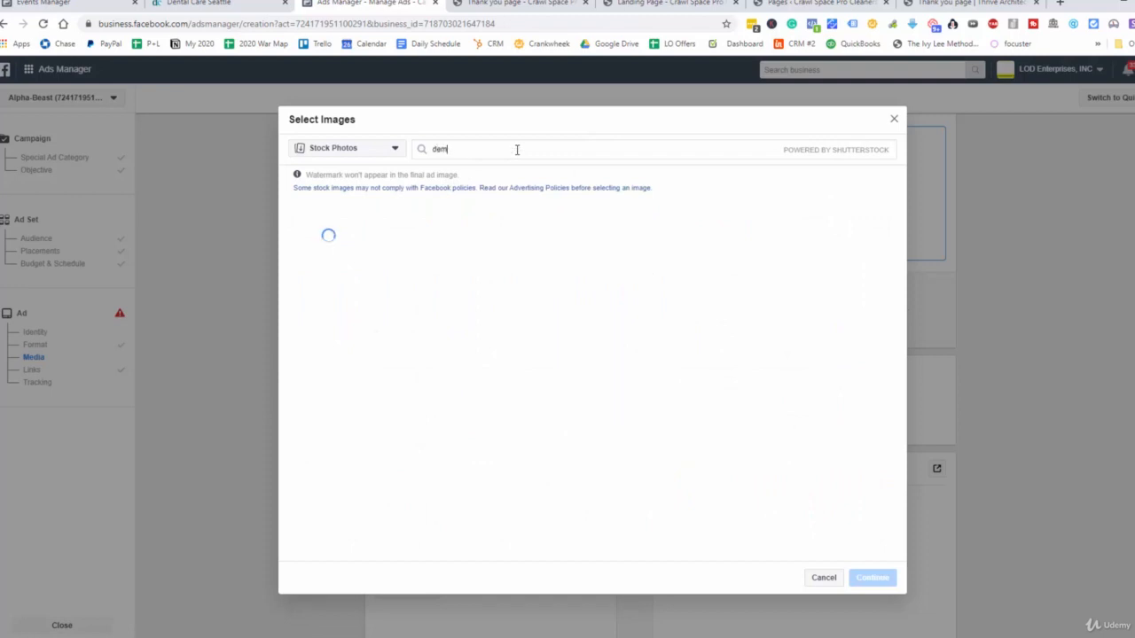
pyautogui.press('BackSpace')
pyautogui.write('ntist')
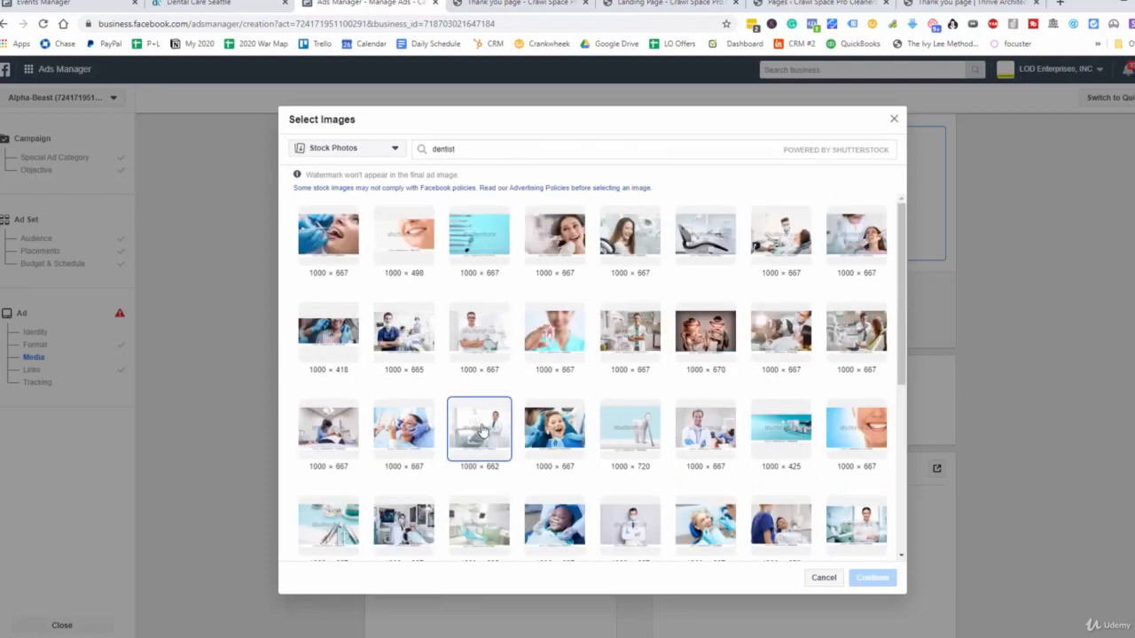
# Use the 1000 × 667 photo of a smiling dentist in a white coat, with a patient being treated behind, as the ad's only image
pyautogui.click(479, 430)
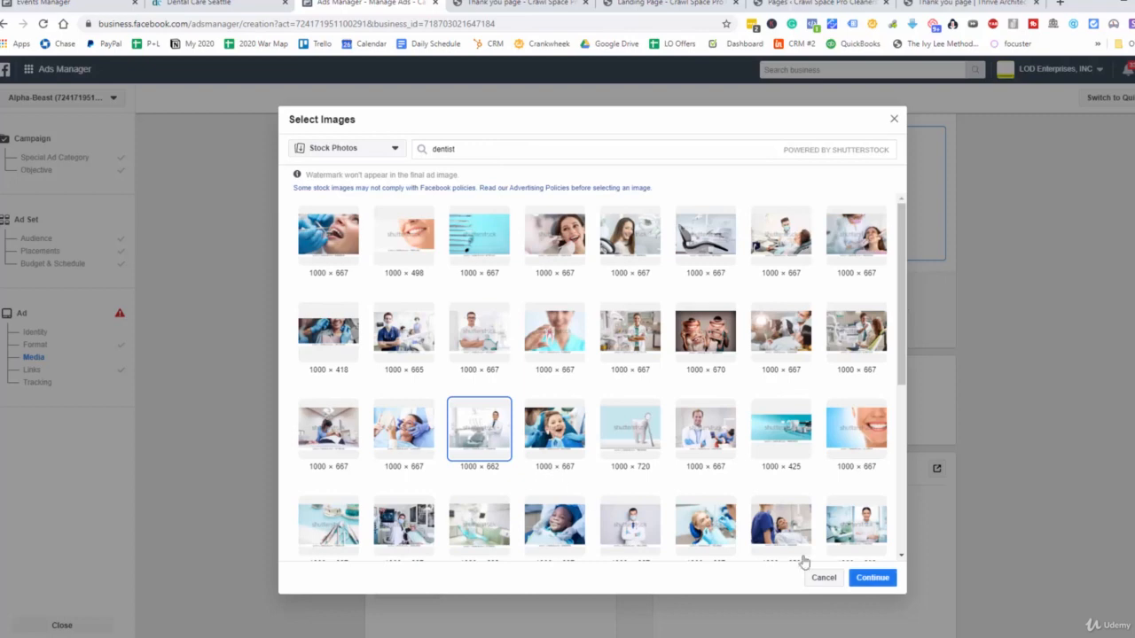
pyautogui.click(696, 446)
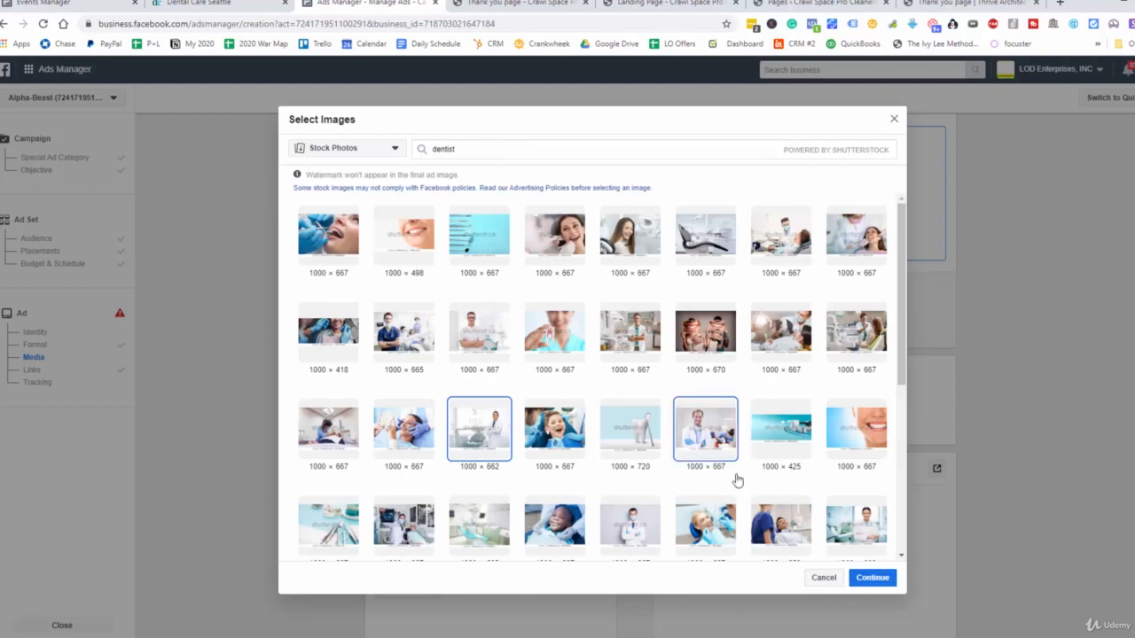
pyautogui.click(495, 446)
pyautogui.click(871, 577)
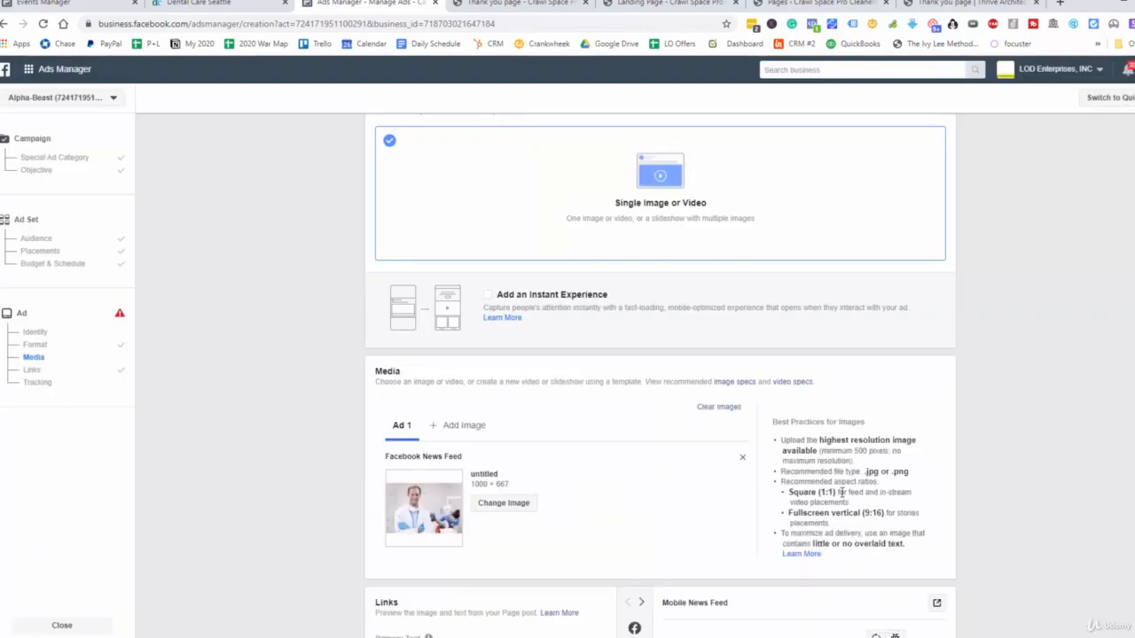
# Preview the ad as it appears in the Desktop News Feed
pyautogui.scroll(-2, 825, 492)
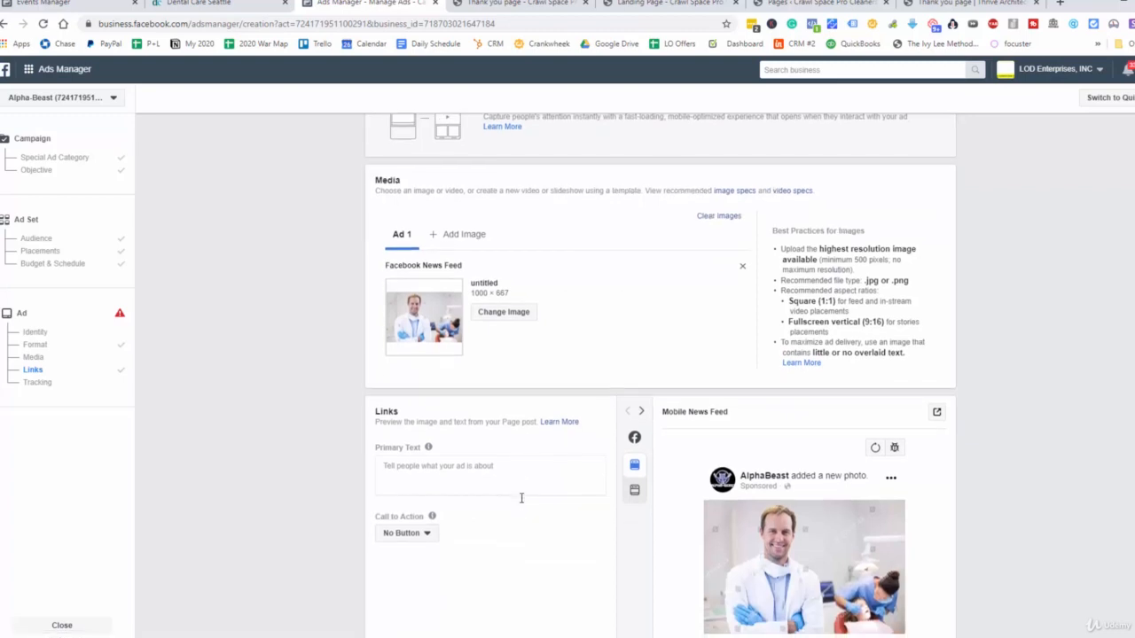
pyautogui.scroll(-2, 532, 488)
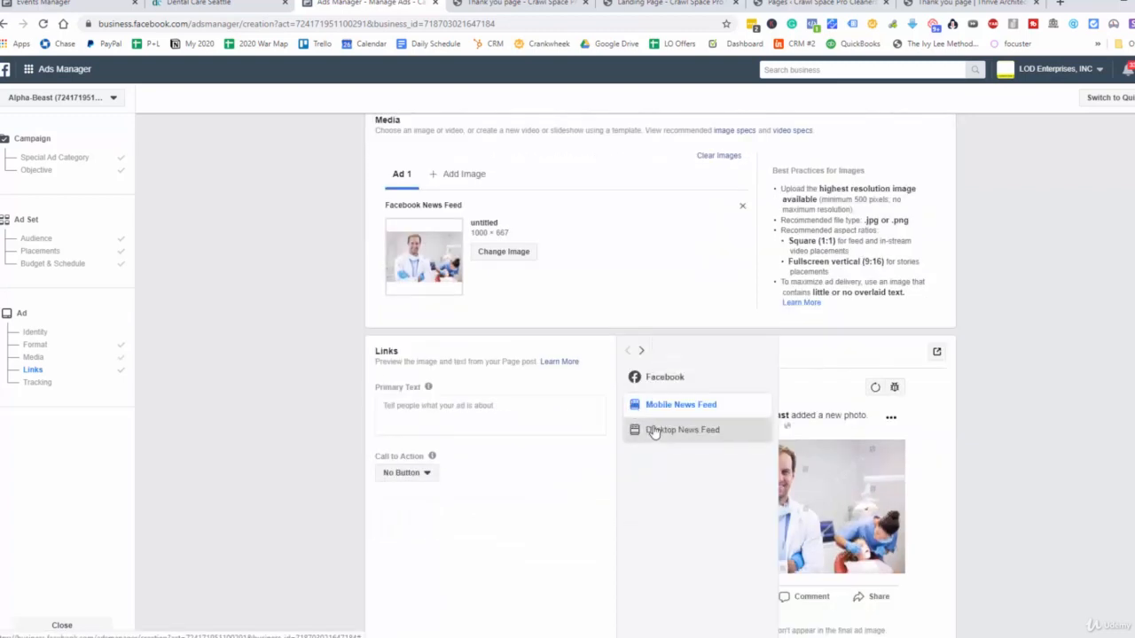
pyautogui.click(647, 430)
pyautogui.scroll(-1, 906, 429)
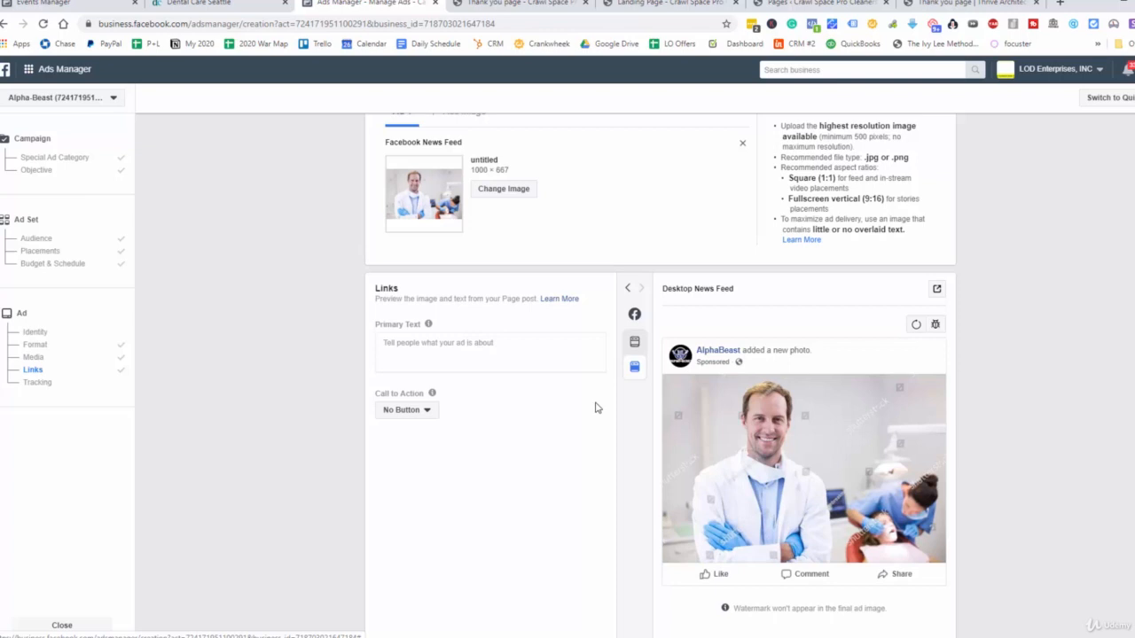
# Copy the full About Dental Care Seattle paragraph from the footer of the dental office's website
pyautogui.click(476, 343)
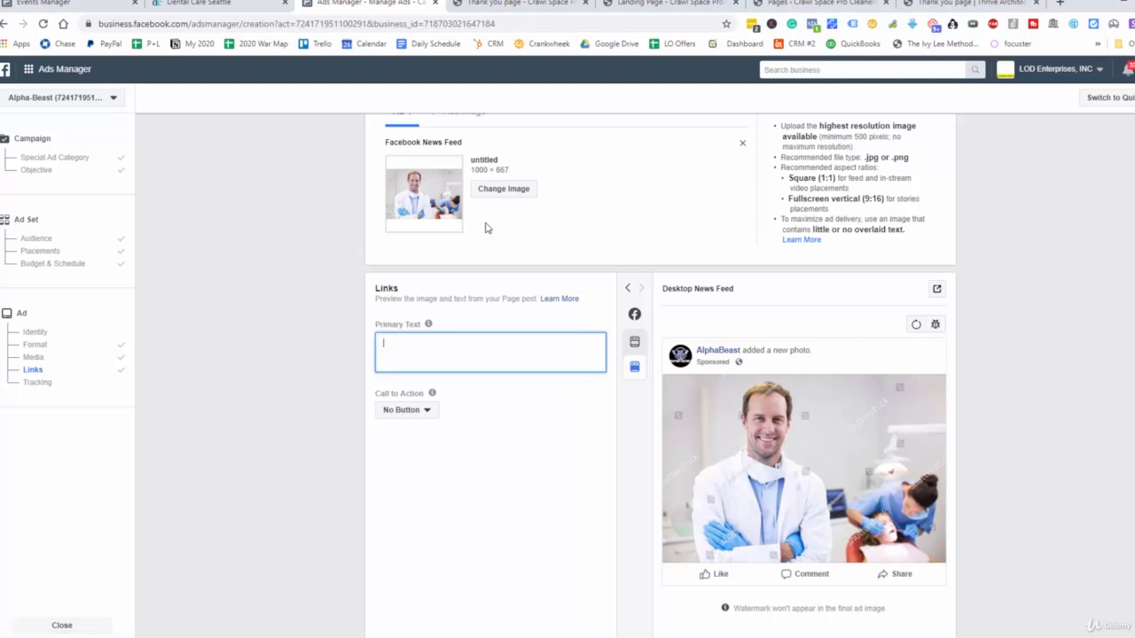
pyautogui.click(202, 5)
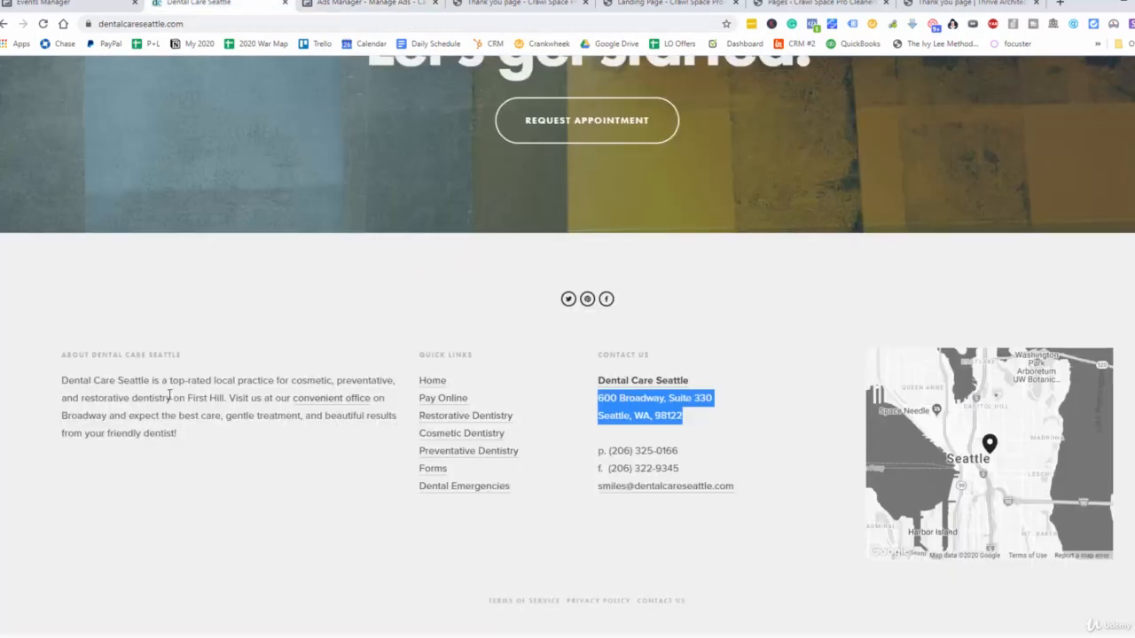
pyautogui.moveTo(62, 379); pyautogui.dragTo(235, 413)
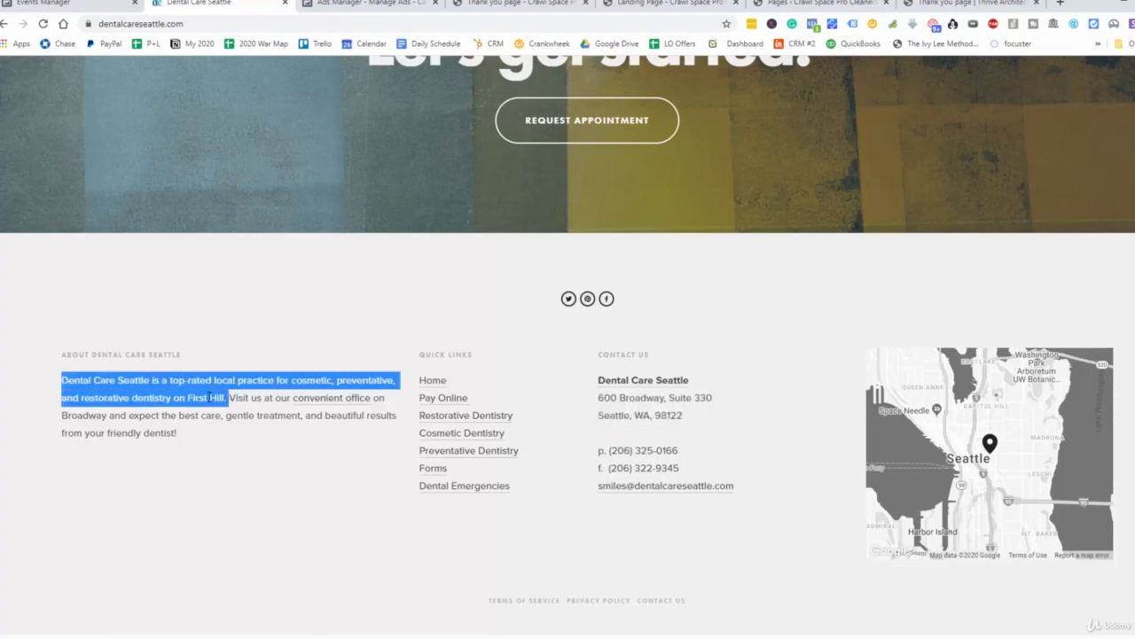
pyautogui.rightClick(210, 397)
pyautogui.click(229, 403)
pyautogui.moveTo(62, 379); pyautogui.dragTo(183, 435)
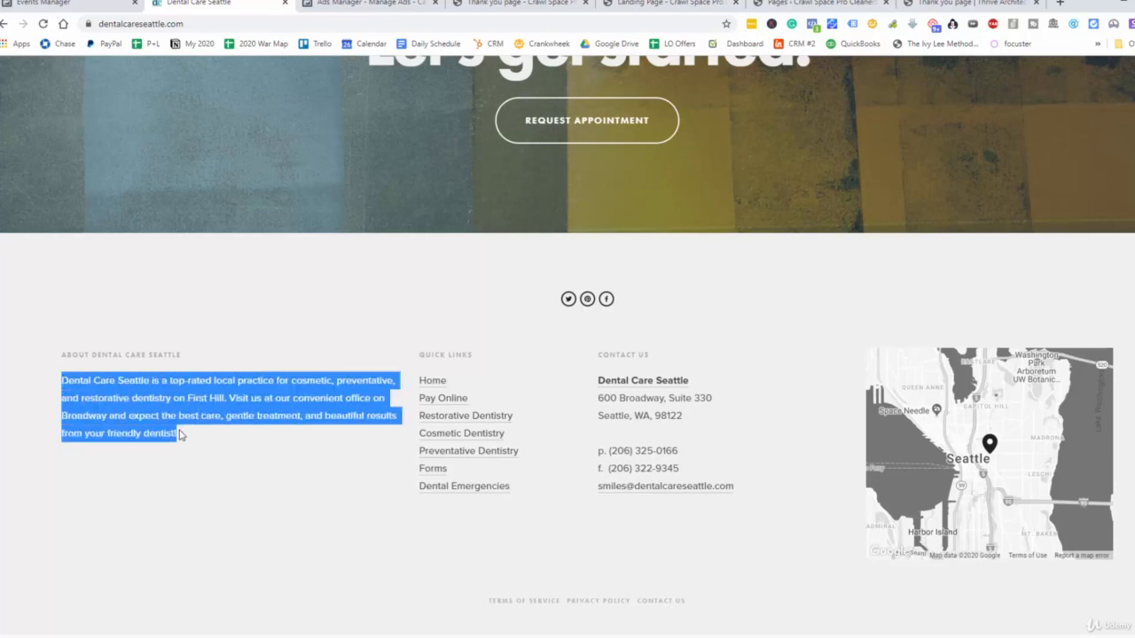
pyautogui.rightClick(164, 406)
pyautogui.click(199, 415)
# Return to Ads Manager and paste the copied paragraph as the ad's Primary Text, without a trailing blank line
pyautogui.click(368, 3)
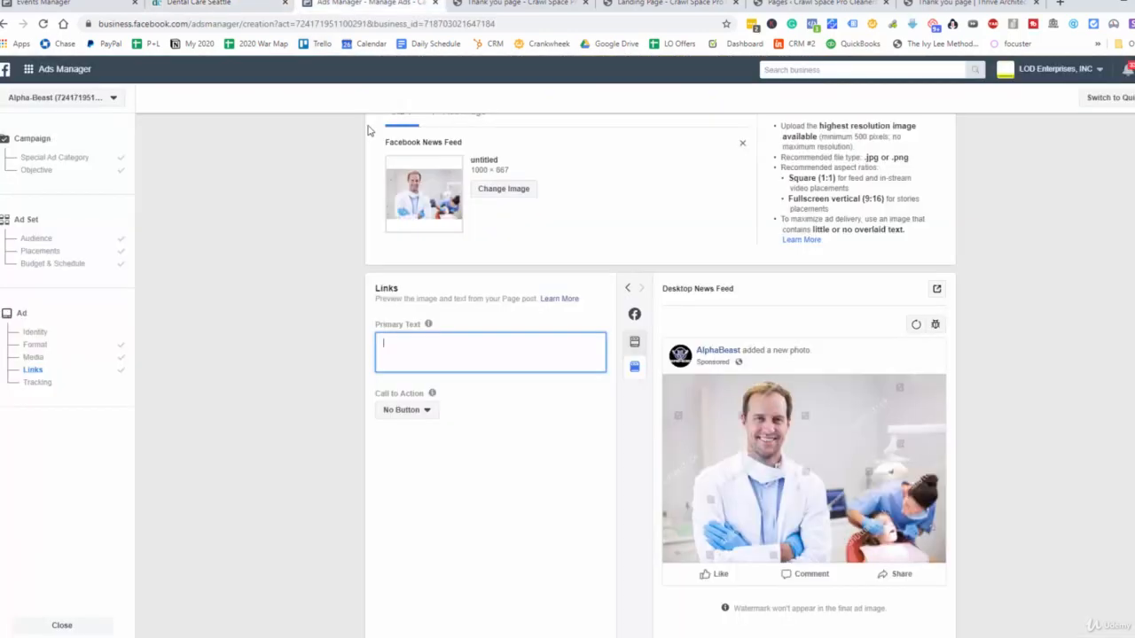
pyautogui.hotkey('ctrl', 'v')
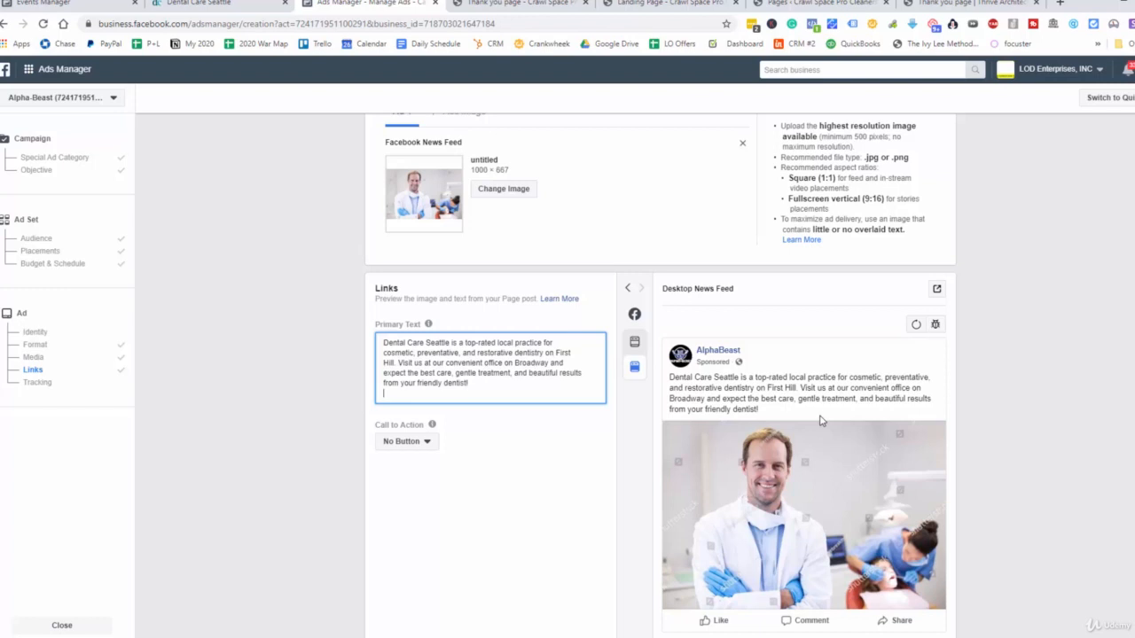
pyautogui.press('BackSpace')
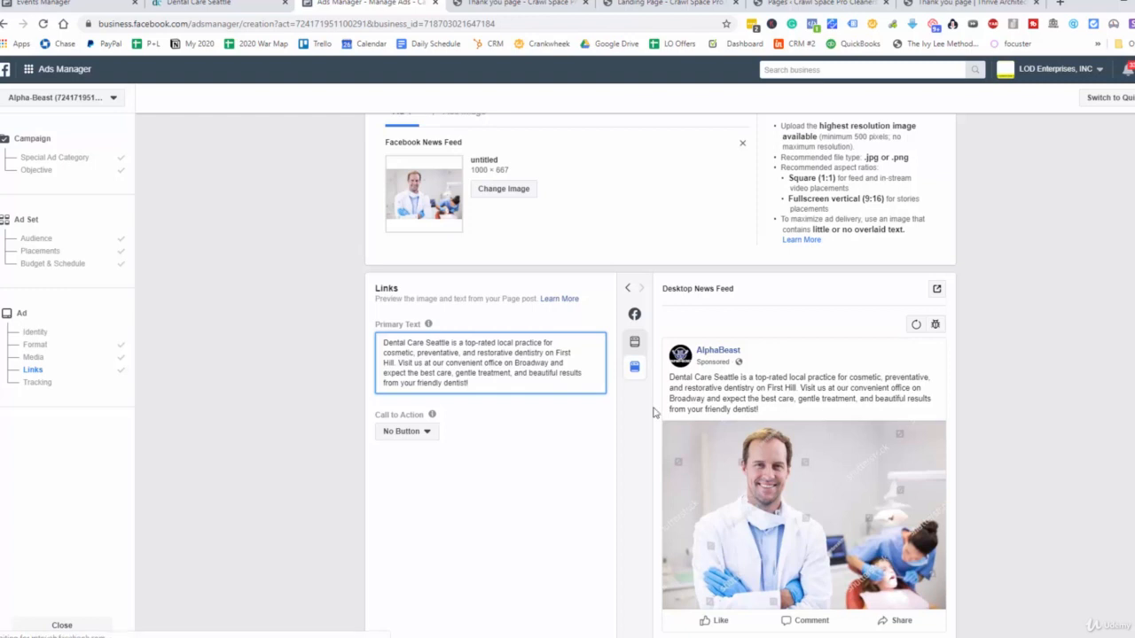
# Review the ad's tracking settings and its completed Desktop News Feed preview
pyautogui.scroll(-2, 423, 374)
pyautogui.scroll(-4, 523, 404)
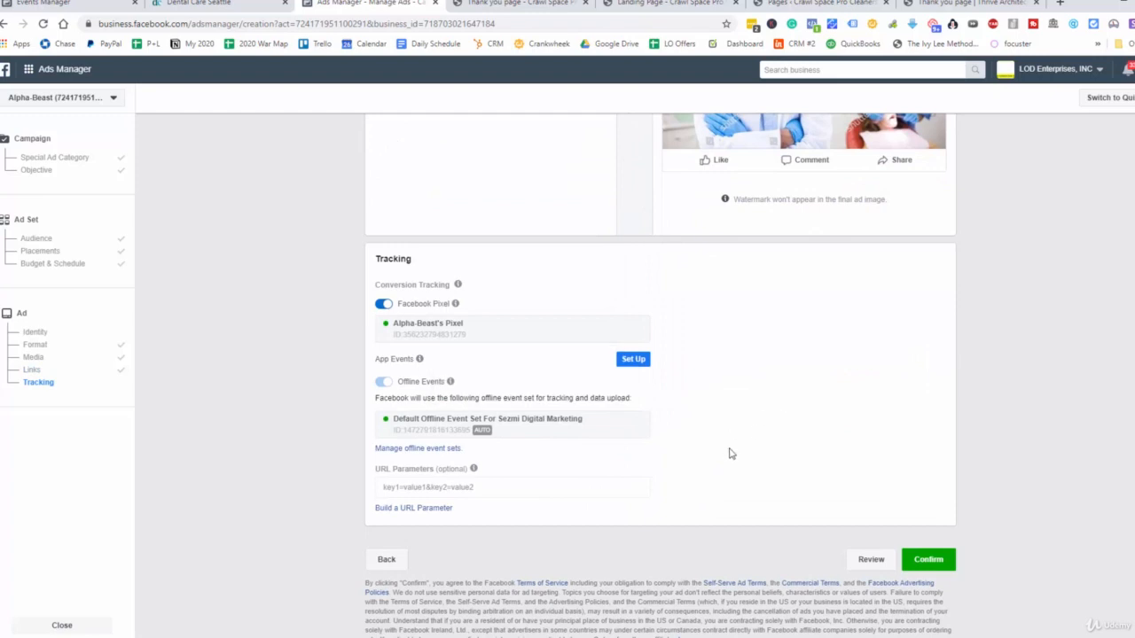
pyautogui.click(929, 556)
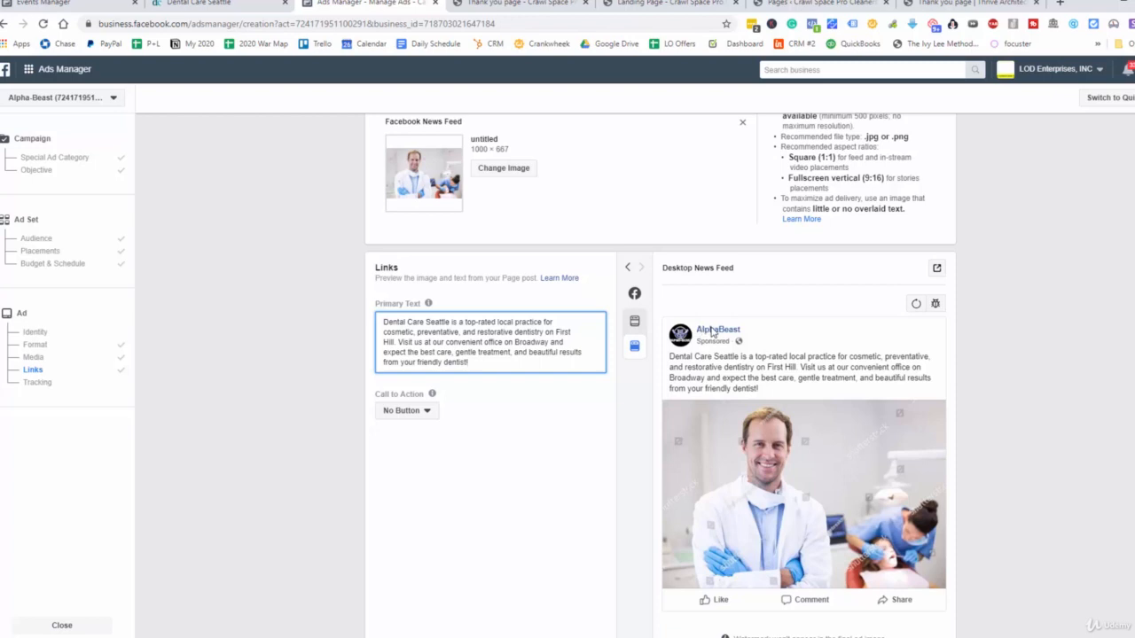
pyautogui.scroll(-1, 829, 352)
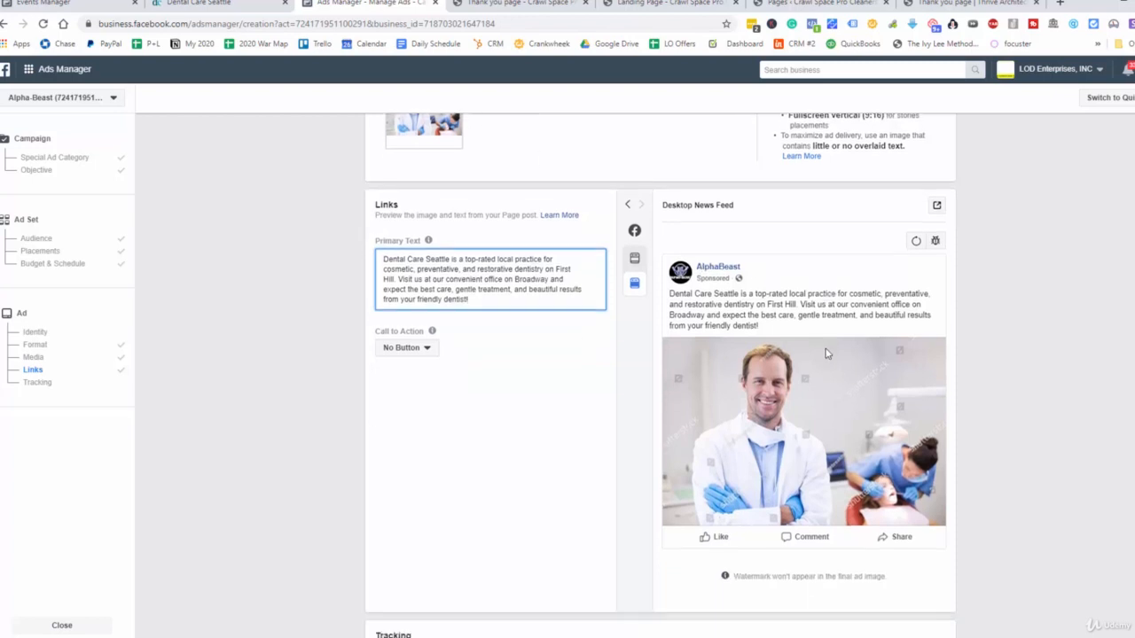